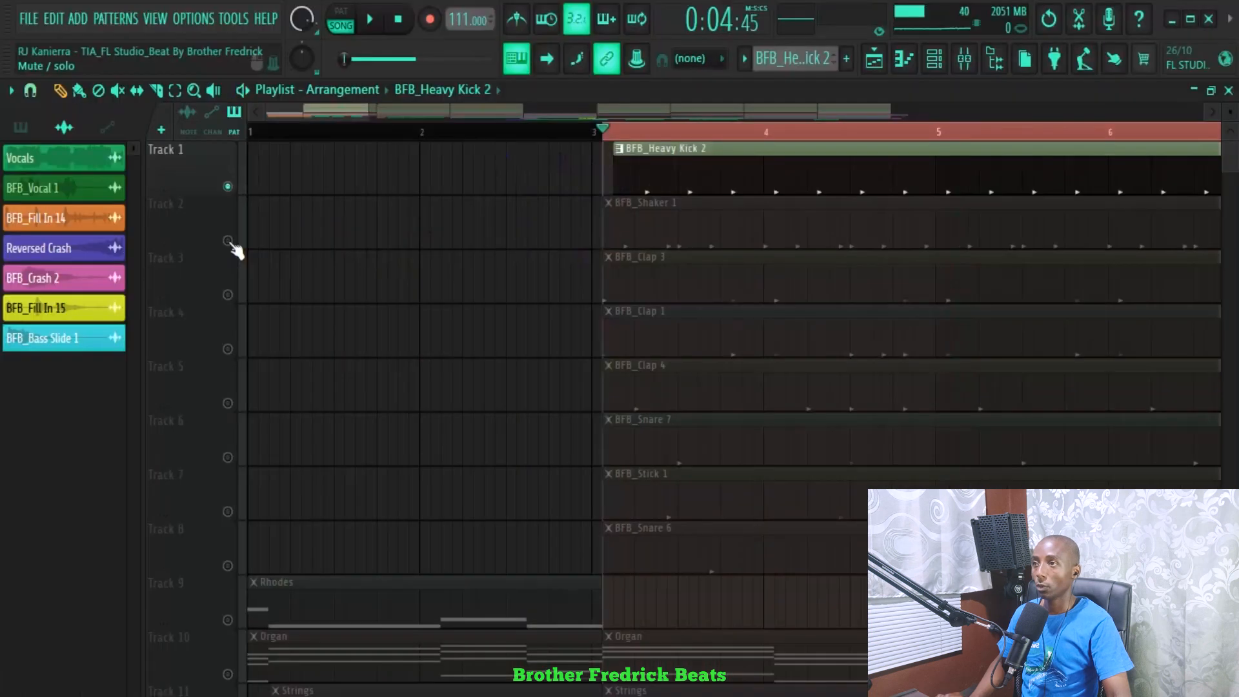
# Solo Tracks 2 to 5 one at a time to audition the shaker and claps, and open the BFB_Clap 4 pattern clip
pyautogui.rightClick(228, 240)
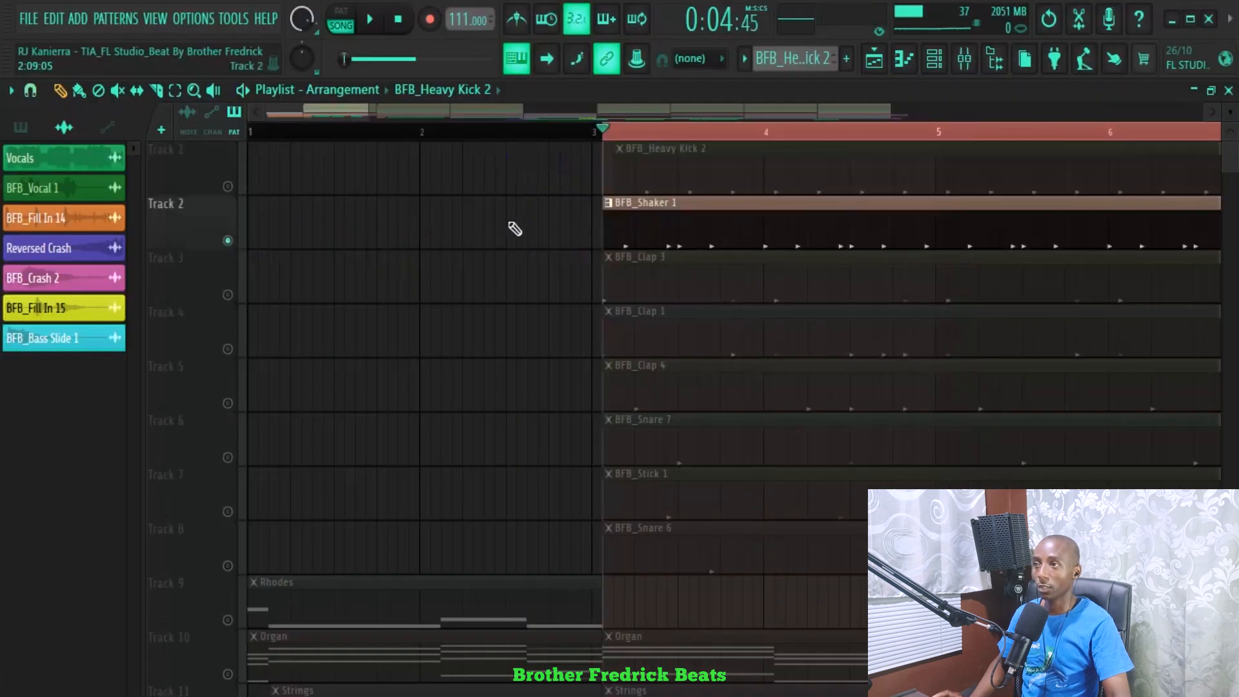
pyautogui.press('space')
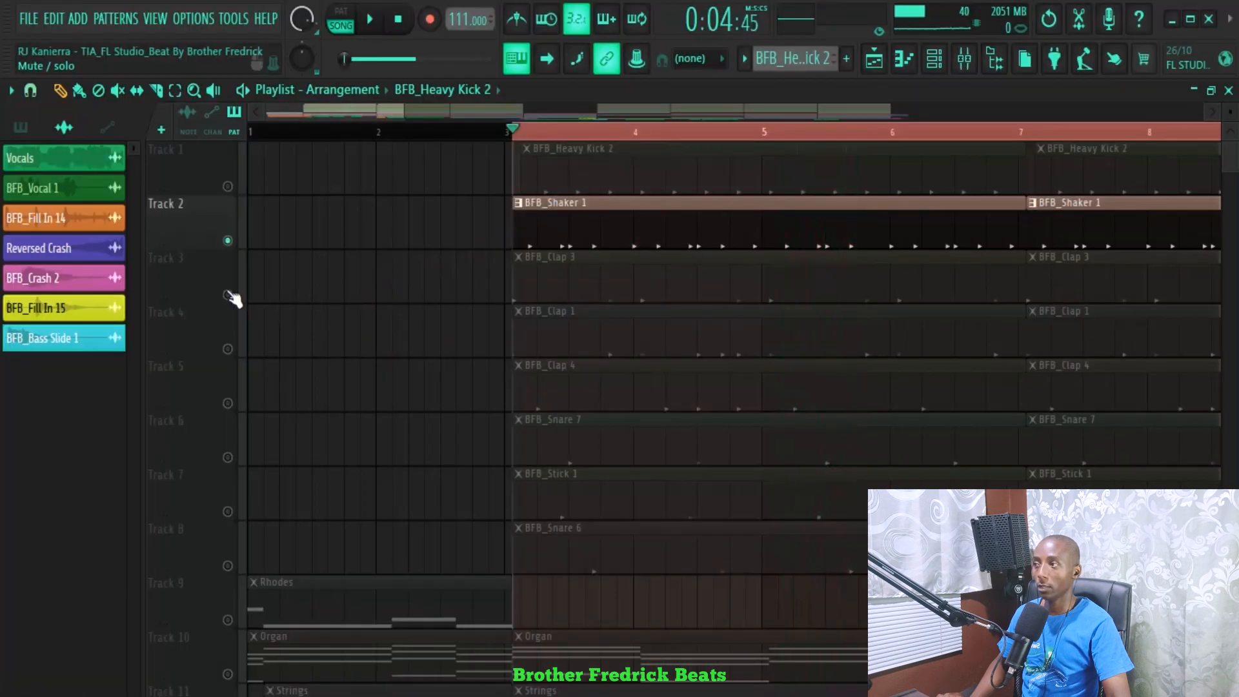
pyautogui.rightClick(227, 255)
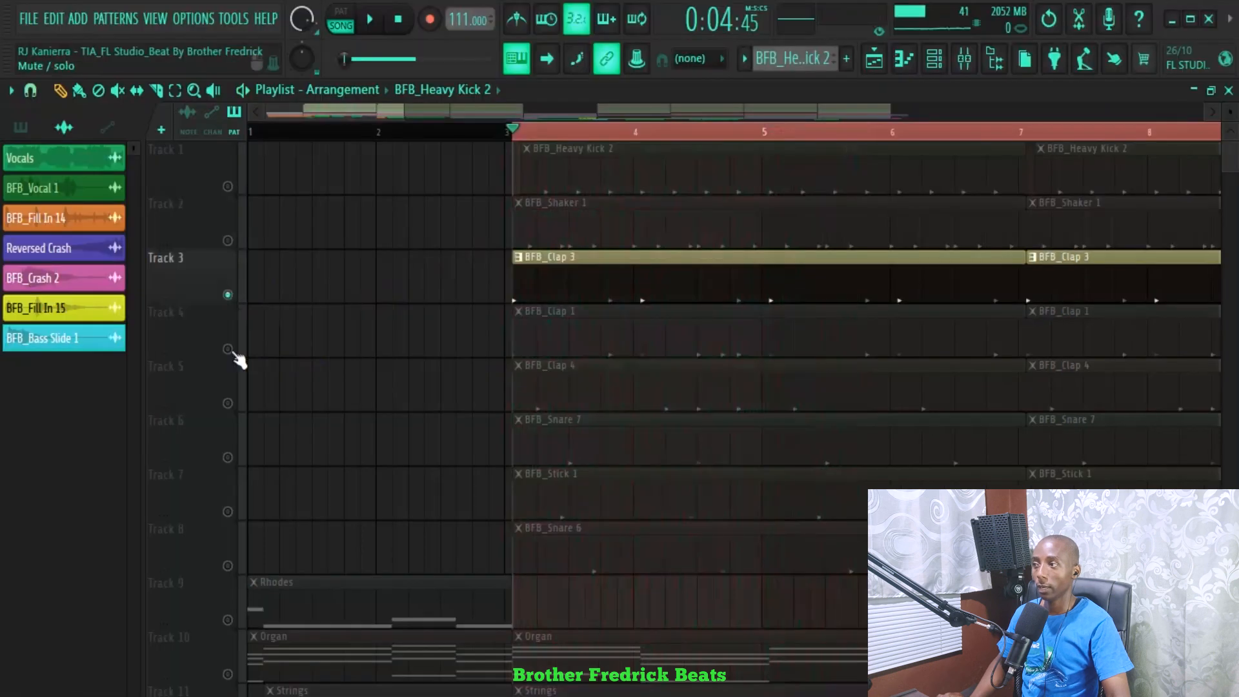
pyautogui.rightClick(227, 349)
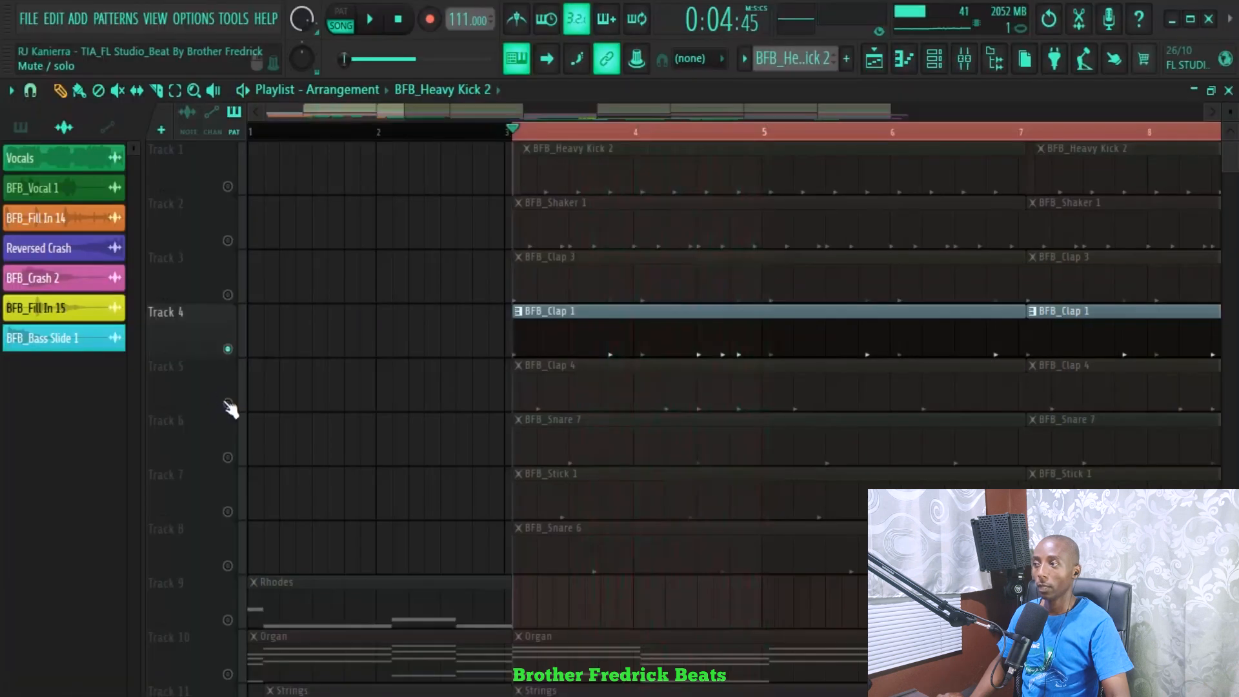
pyautogui.rightClick(227, 403)
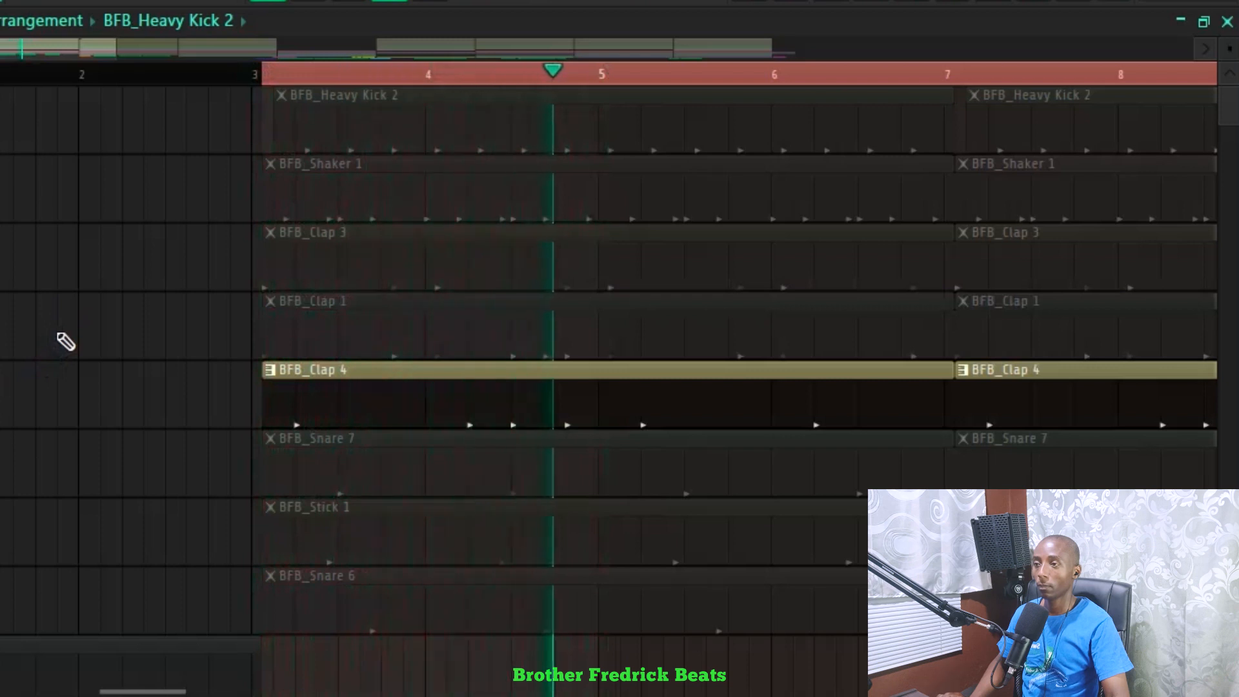
pyautogui.press('space')
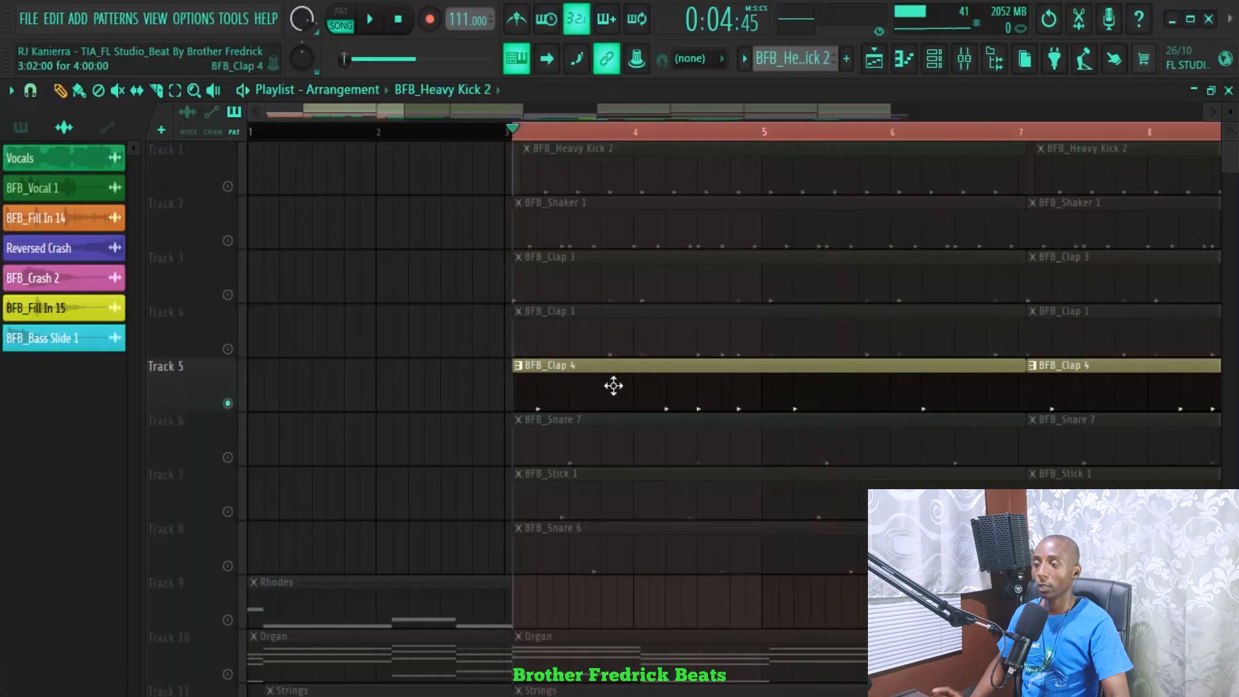
pyautogui.doubleClick(661, 386)
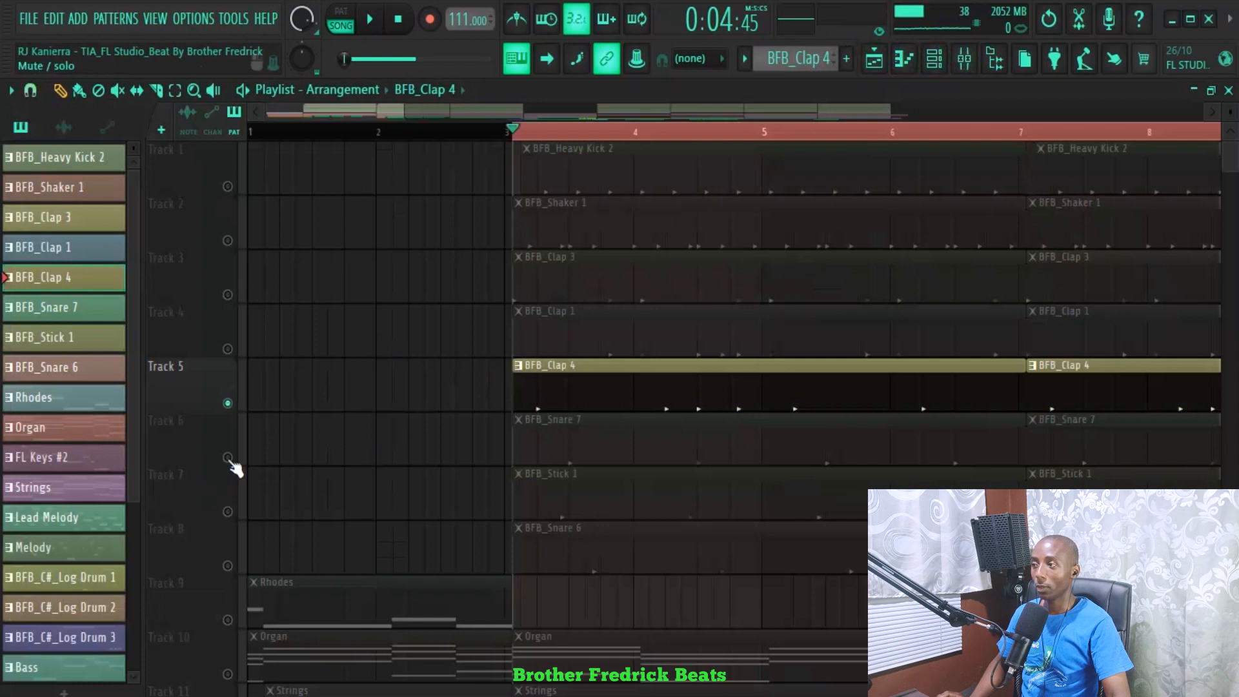
# Solo Tracks 6, 7 and 8 in turn to audition Snare 7, Stick 1 and Snare 6
pyautogui.rightClick(227, 458)
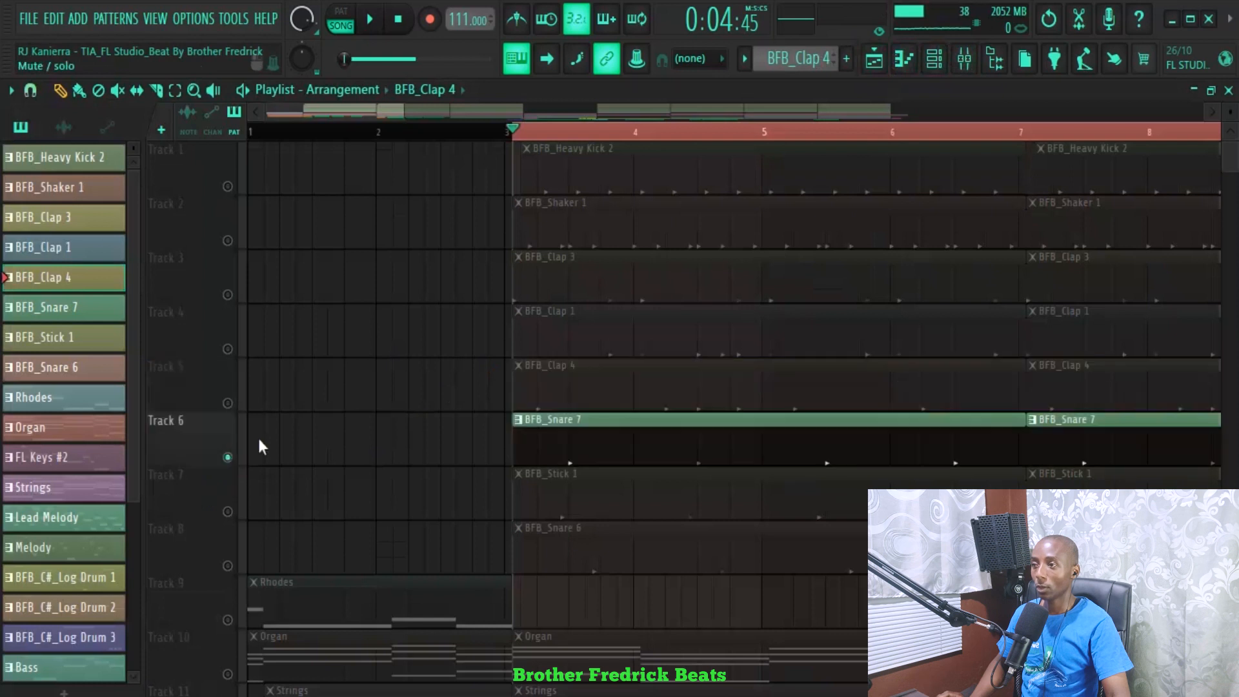
pyautogui.press('space')
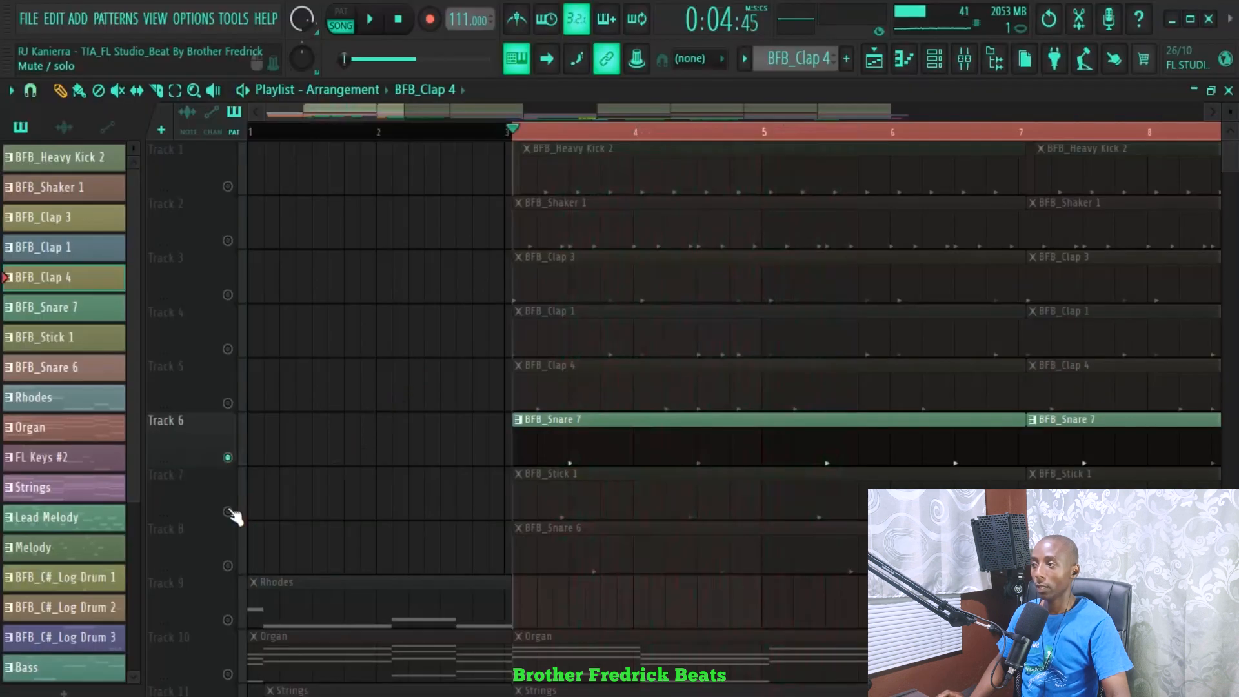
pyautogui.rightClick(227, 512)
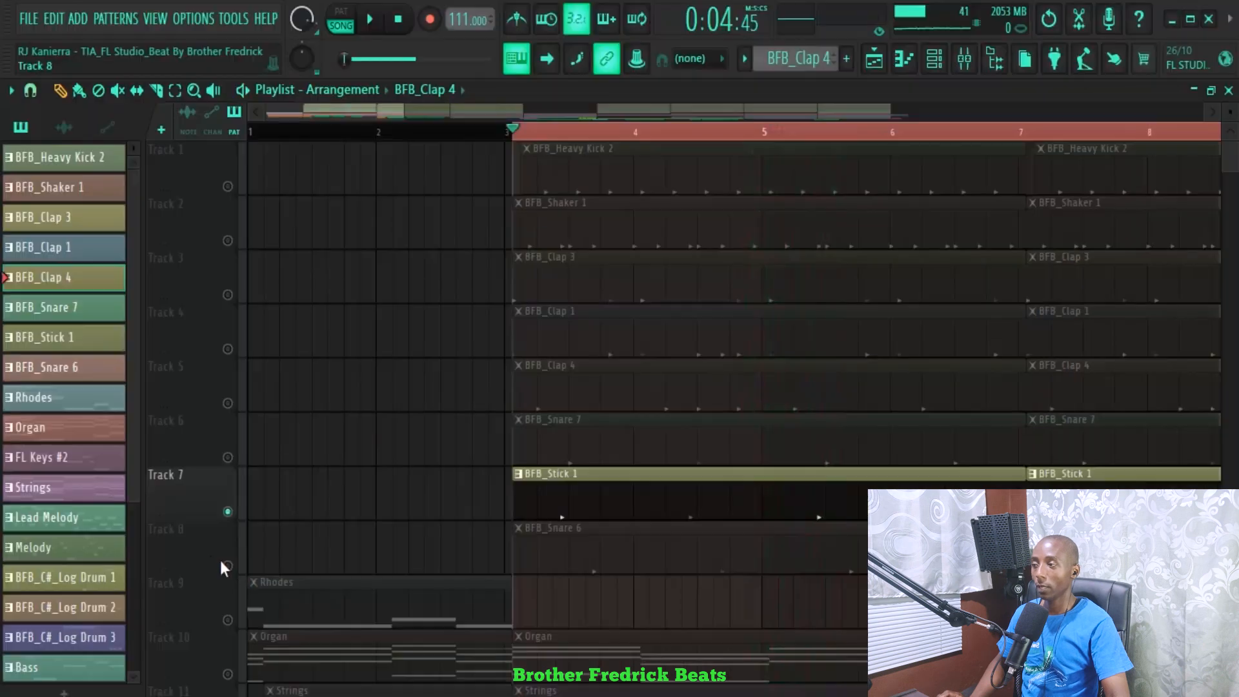
pyautogui.rightClick(227, 567)
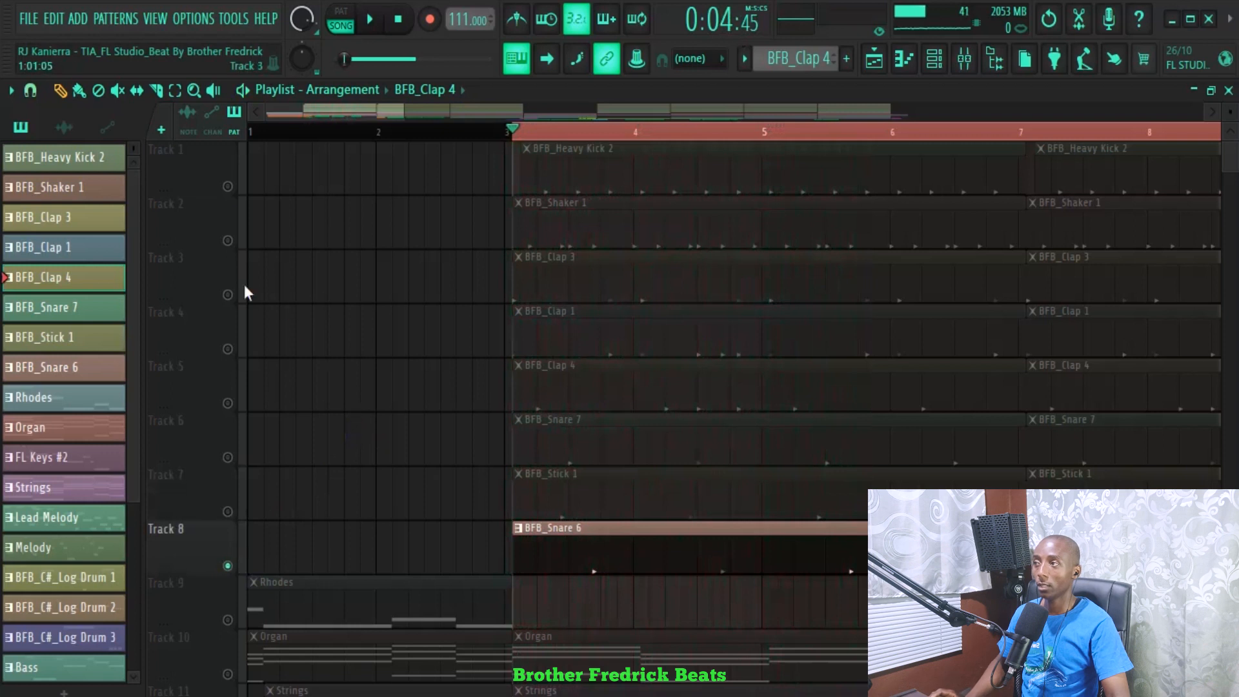
# Unmute Tracks 1 to 7 alongside Track 8 and play all the drum patterns together
pyautogui.click(227, 186)
pyautogui.click(227, 240)
pyautogui.click(227, 295)
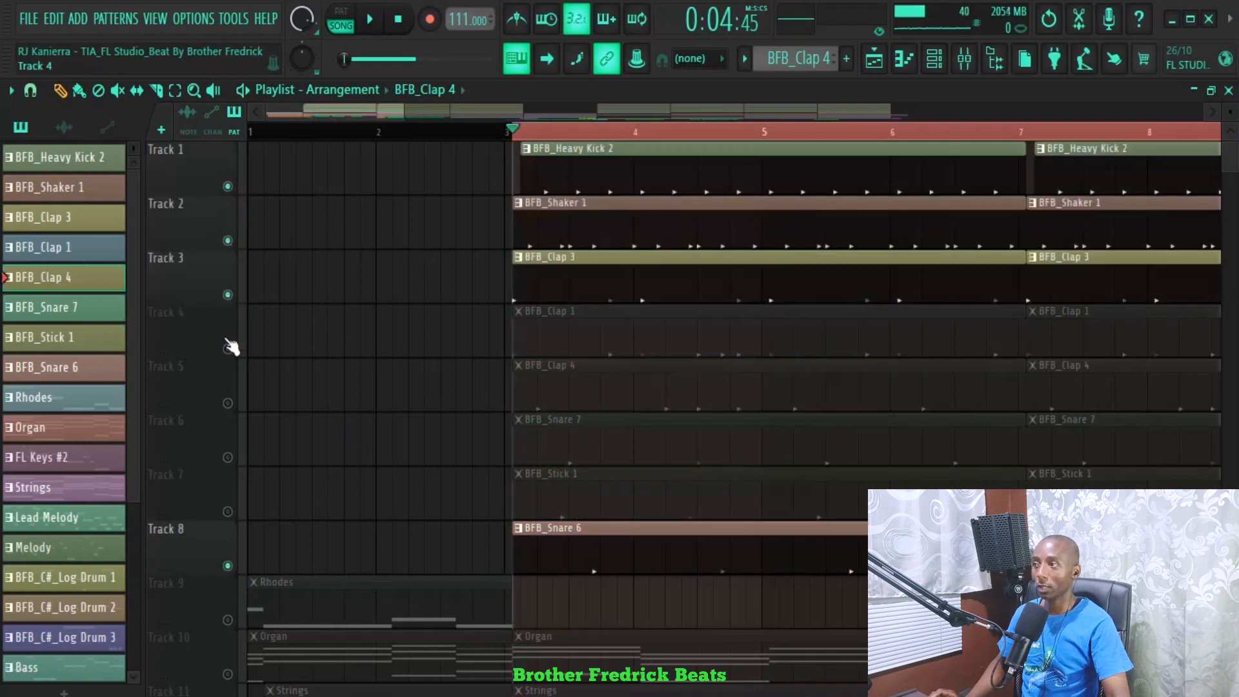
pyautogui.click(227, 349)
pyautogui.click(227, 403)
pyautogui.click(227, 457)
pyautogui.click(227, 512)
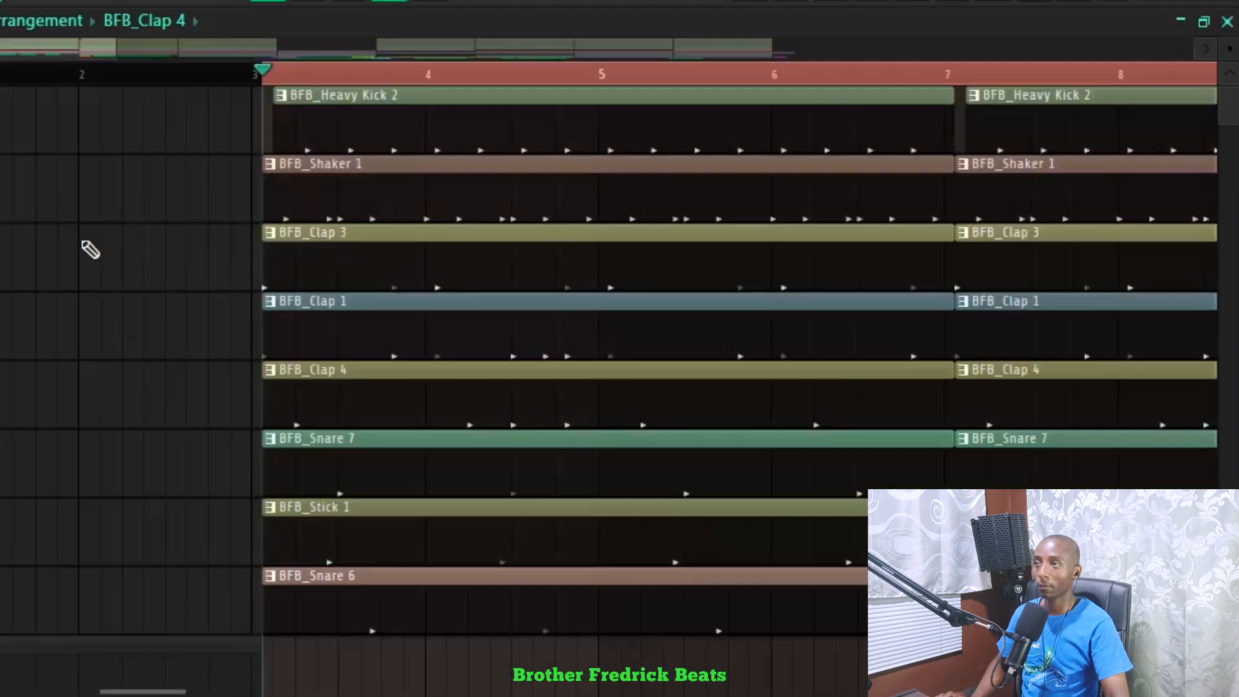
pyautogui.press('space')
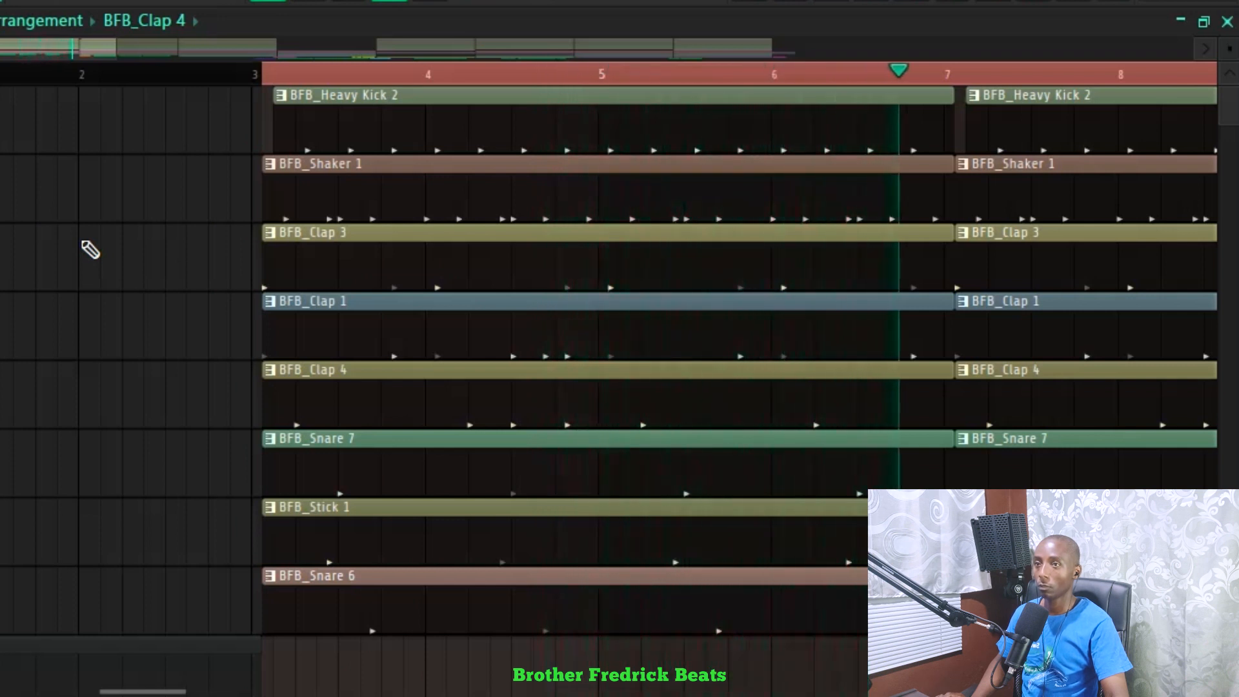
# Solo the Organ on Track 10 and play it from bar 3
pyautogui.scroll(-1, 23, 525)
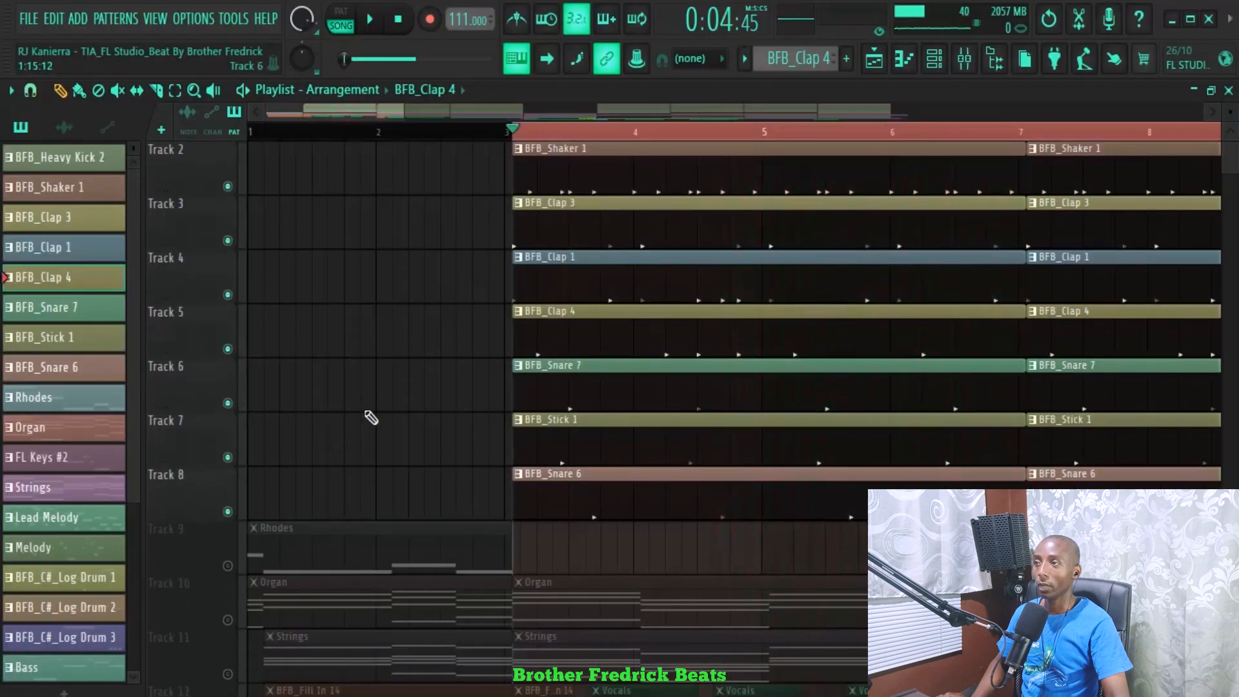
pyautogui.scroll(-3, 367, 278)
pyautogui.scroll(1, 367, 278)
pyautogui.rightClick(228, 511)
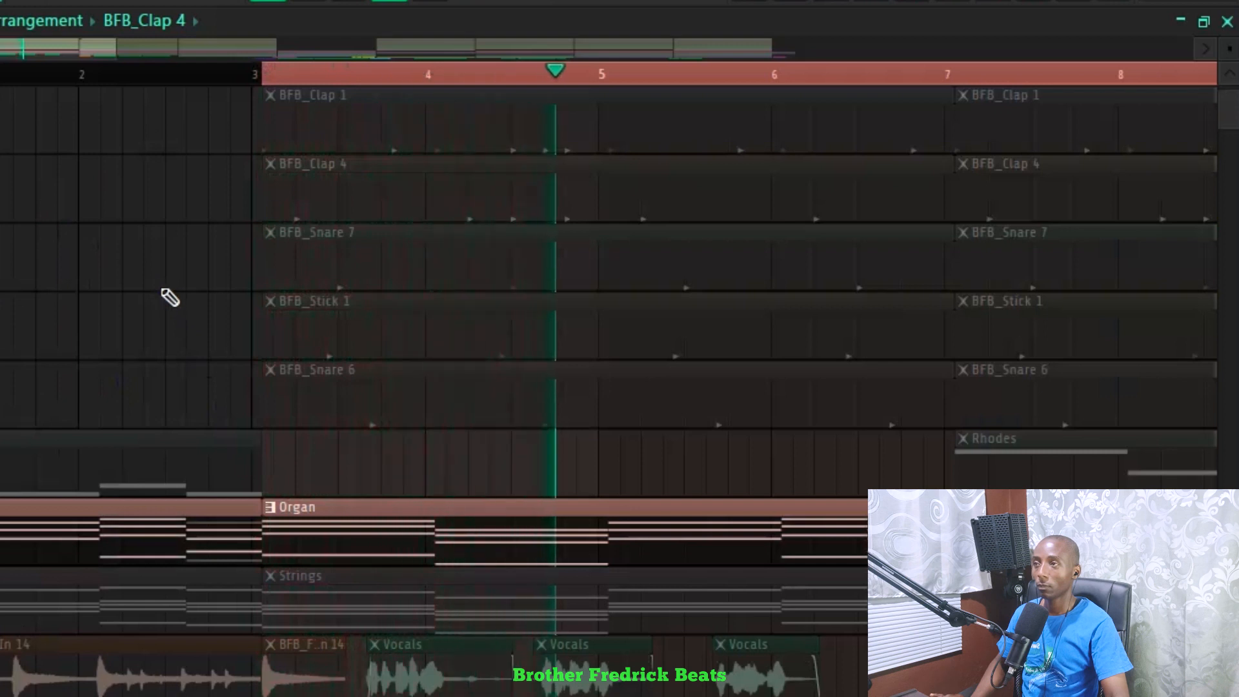
pyautogui.scroll(-3, 431, 94)
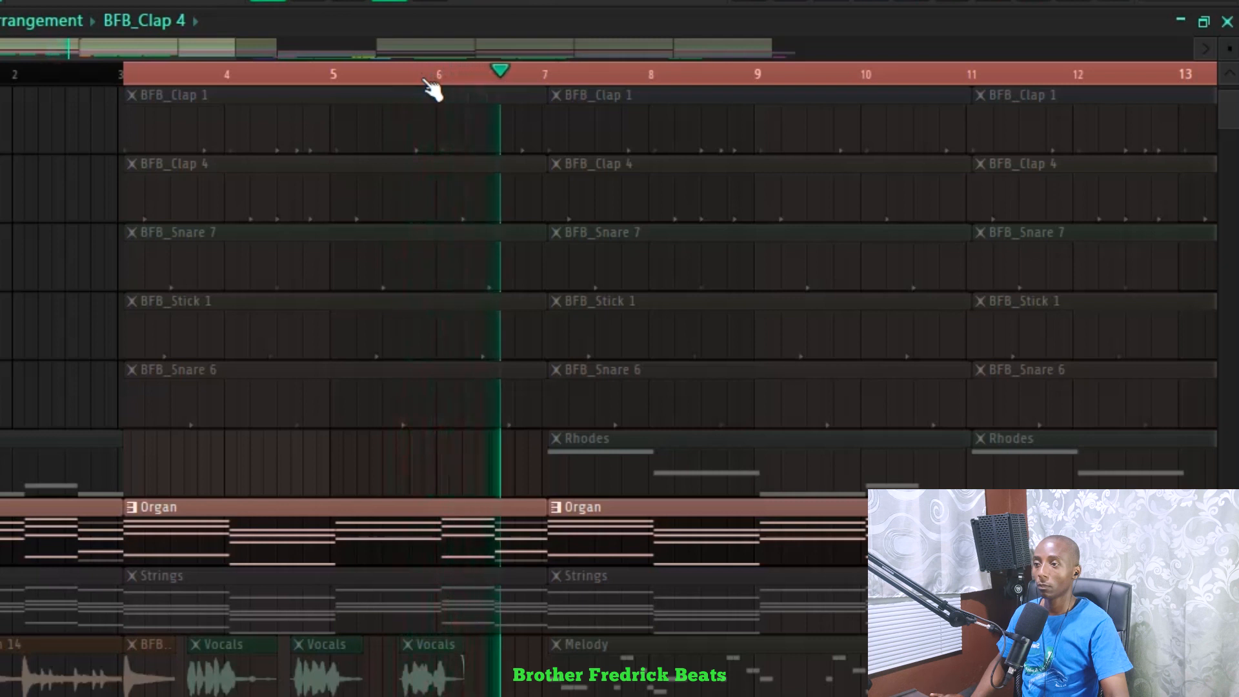
pyautogui.press('space')
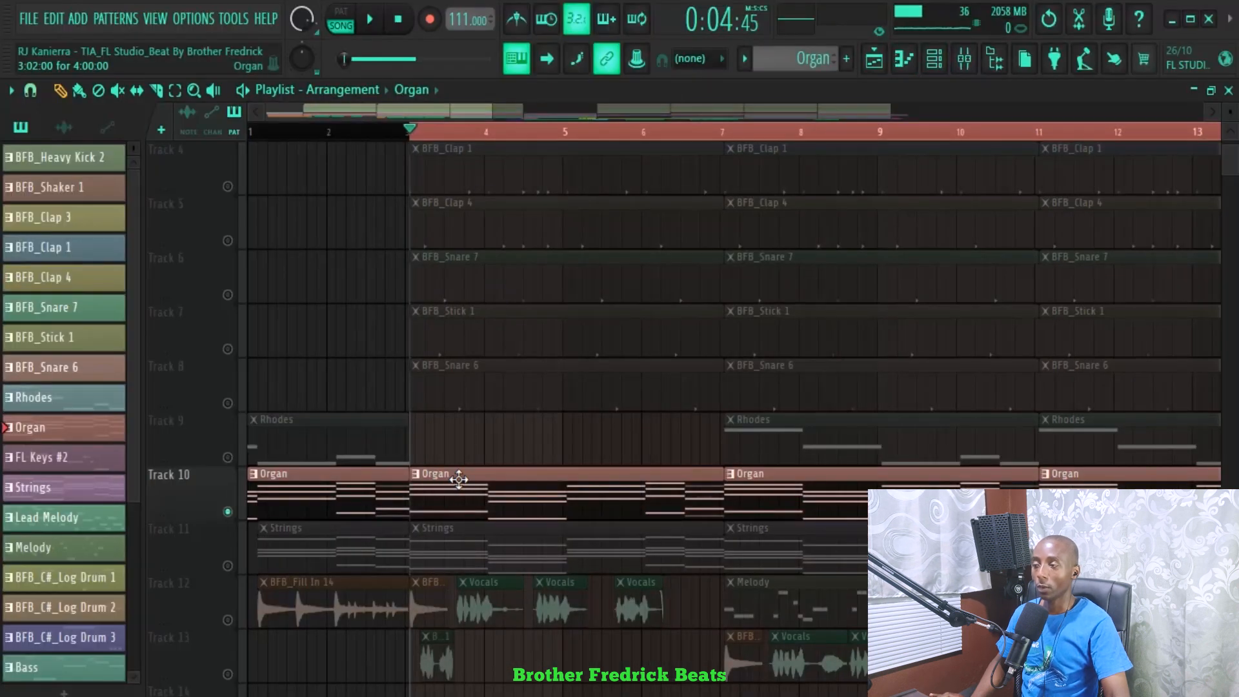
# Open the Organ channel's FL Keys instrument to check its preset, and close it again
pyautogui.click(934, 59)
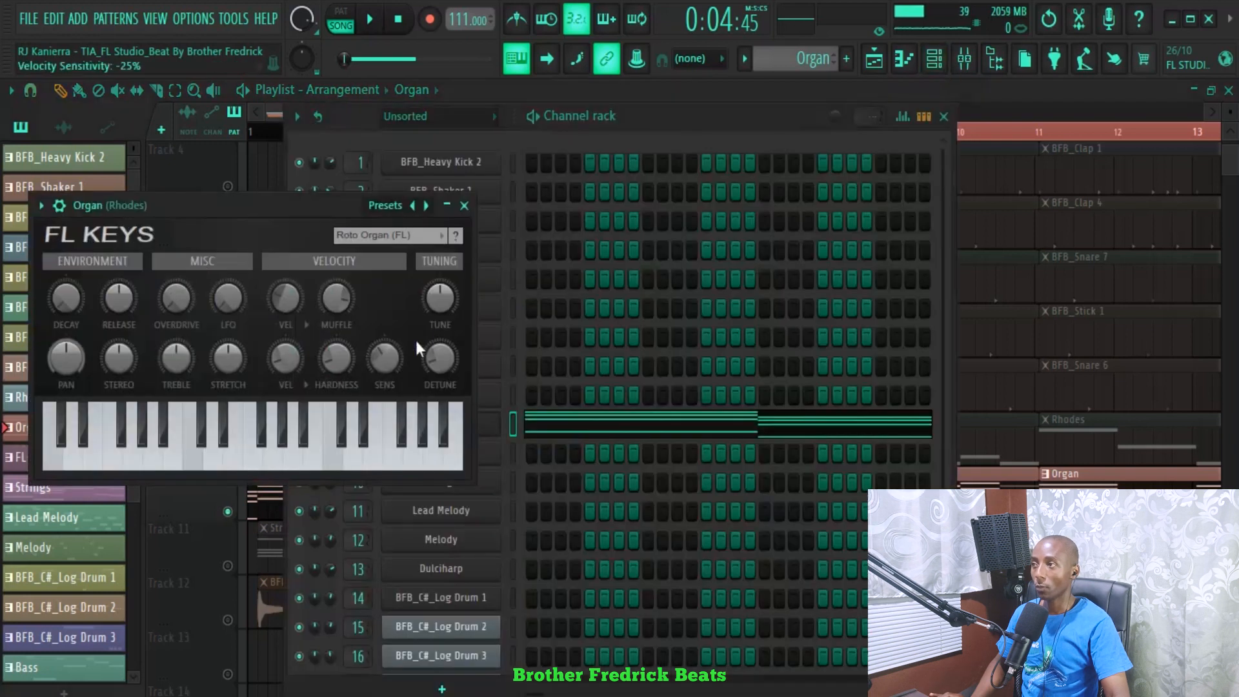
pyautogui.click(560, 207)
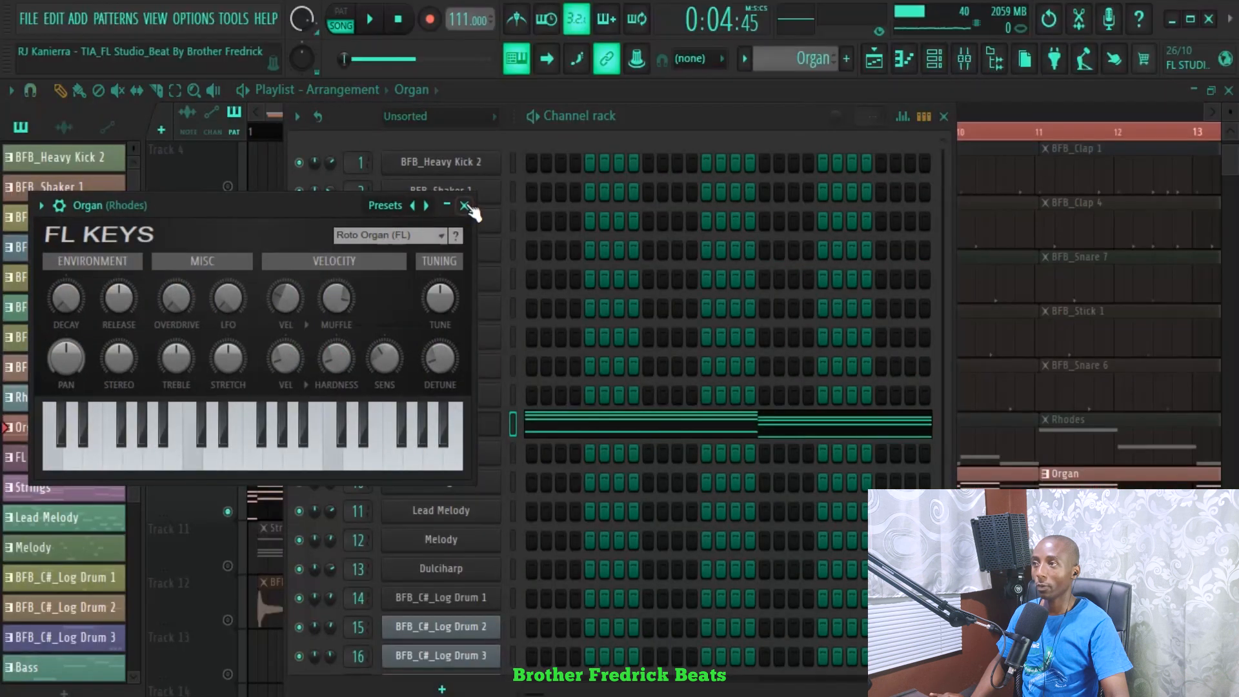
pyautogui.click(604, 168)
pyautogui.click(802, 88)
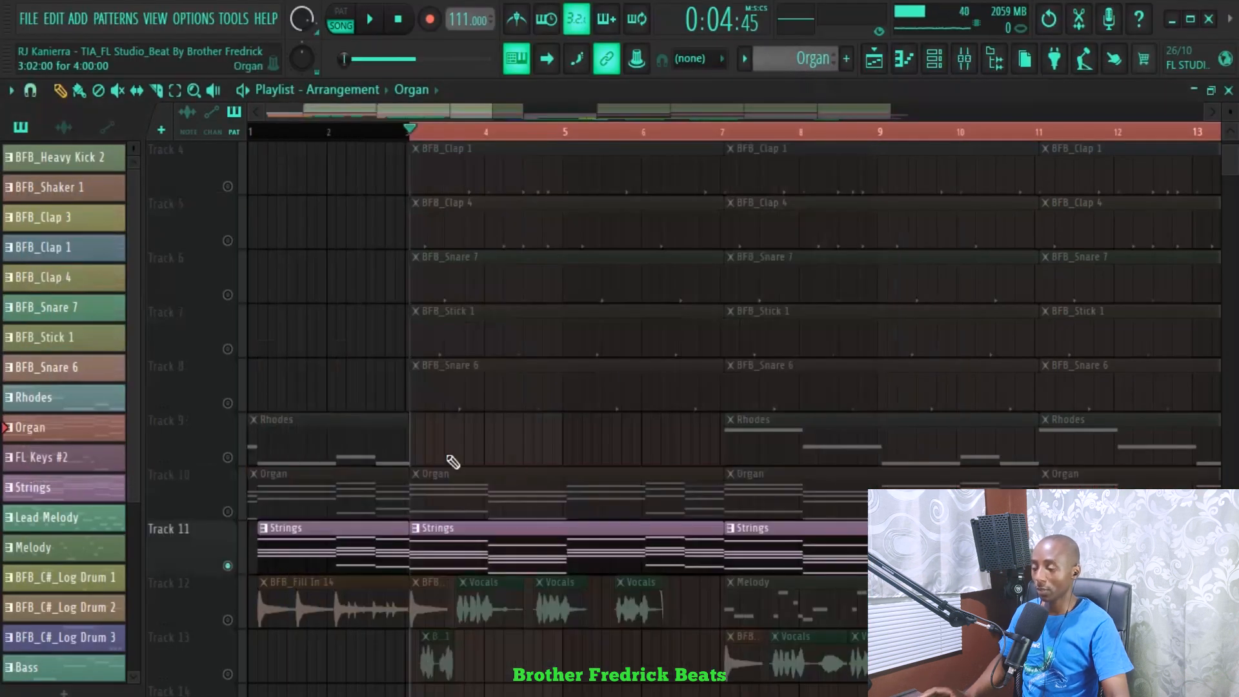
# Play the Strings on Track 11 in solo and check the Strings preset category in its Xpand!2 instrument
pyautogui.hotkey('ctrl', 's')
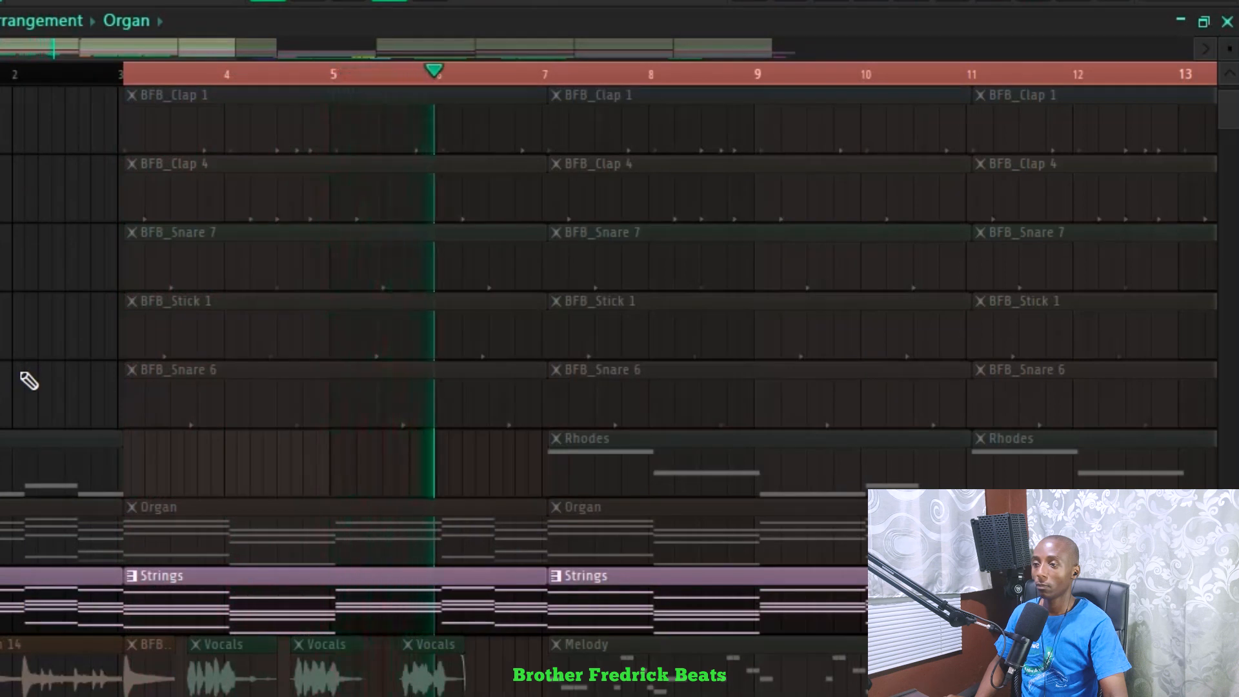
pyautogui.press('space')
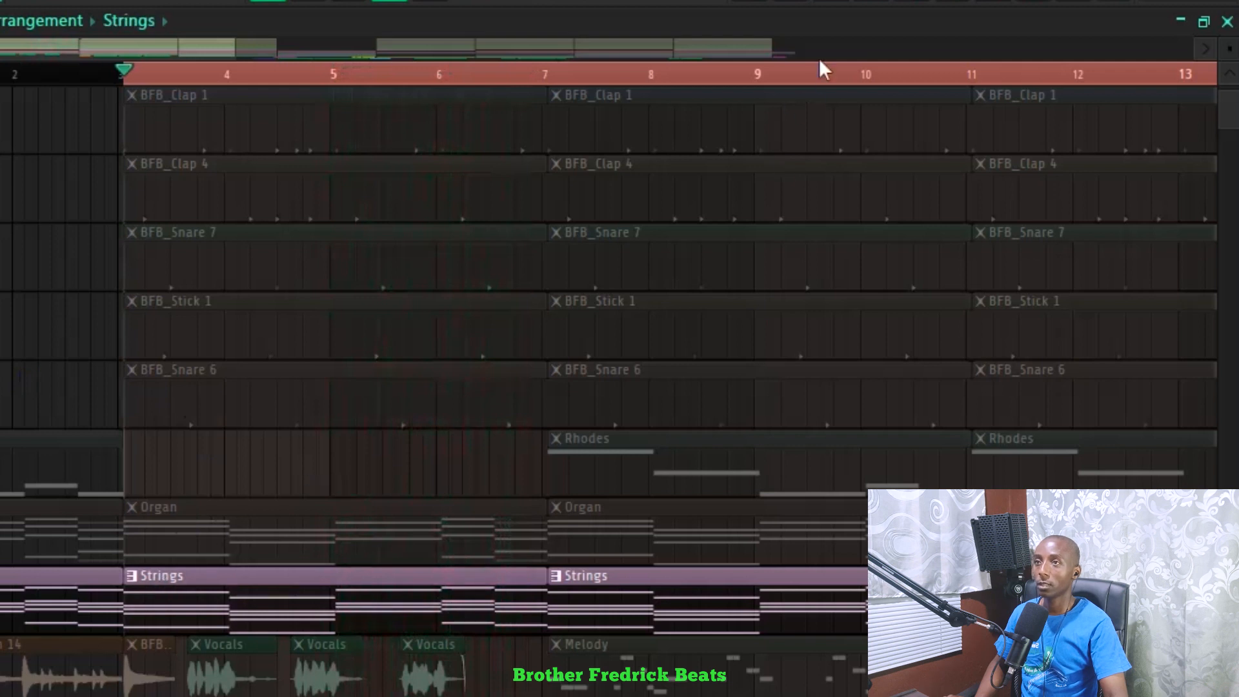
pyautogui.click(935, 59)
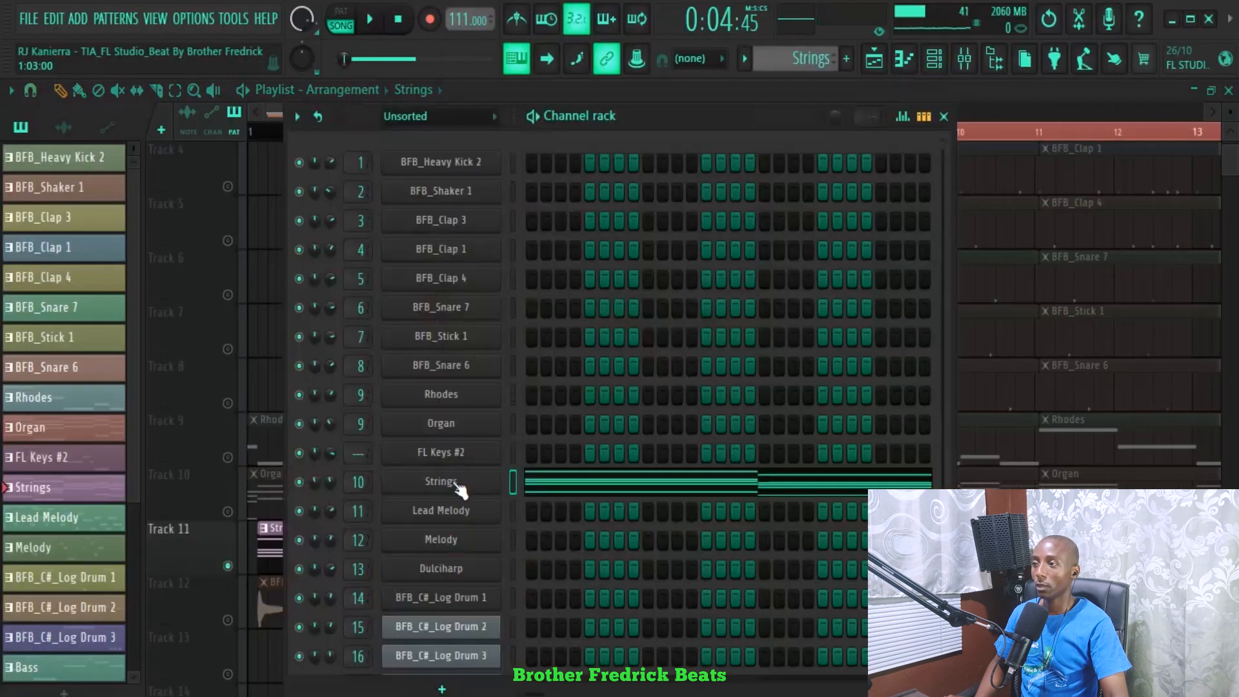
pyautogui.click(441, 482)
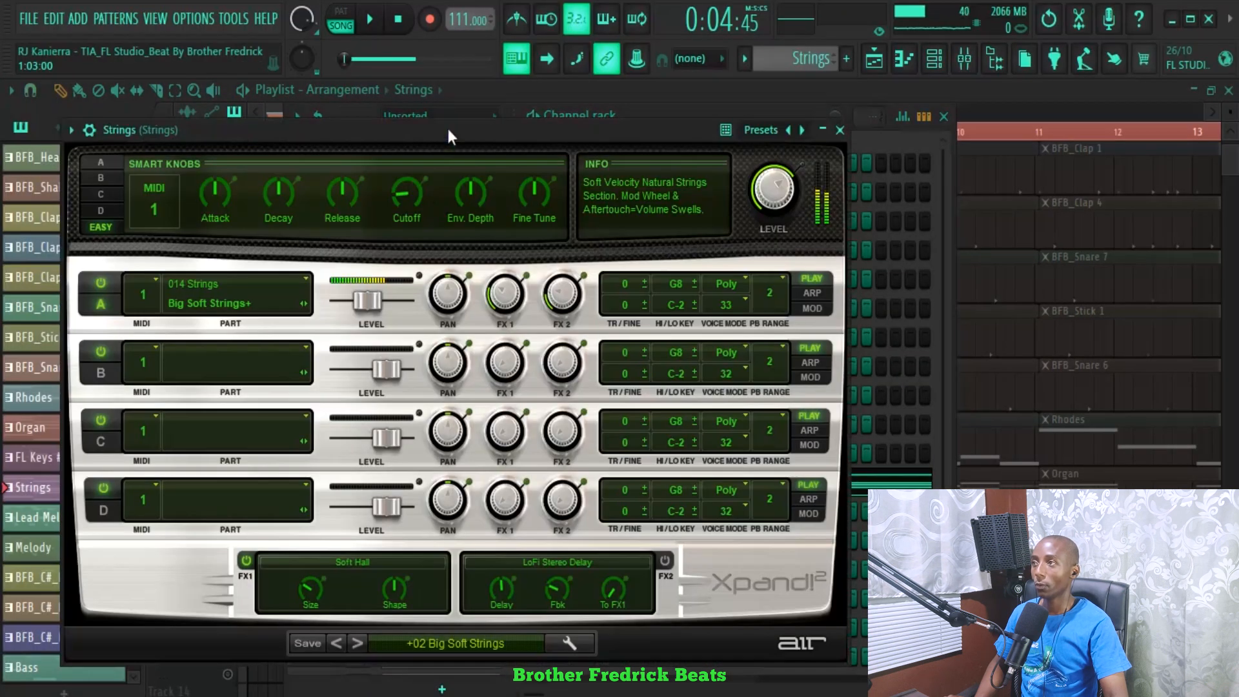
pyautogui.click(446, 640)
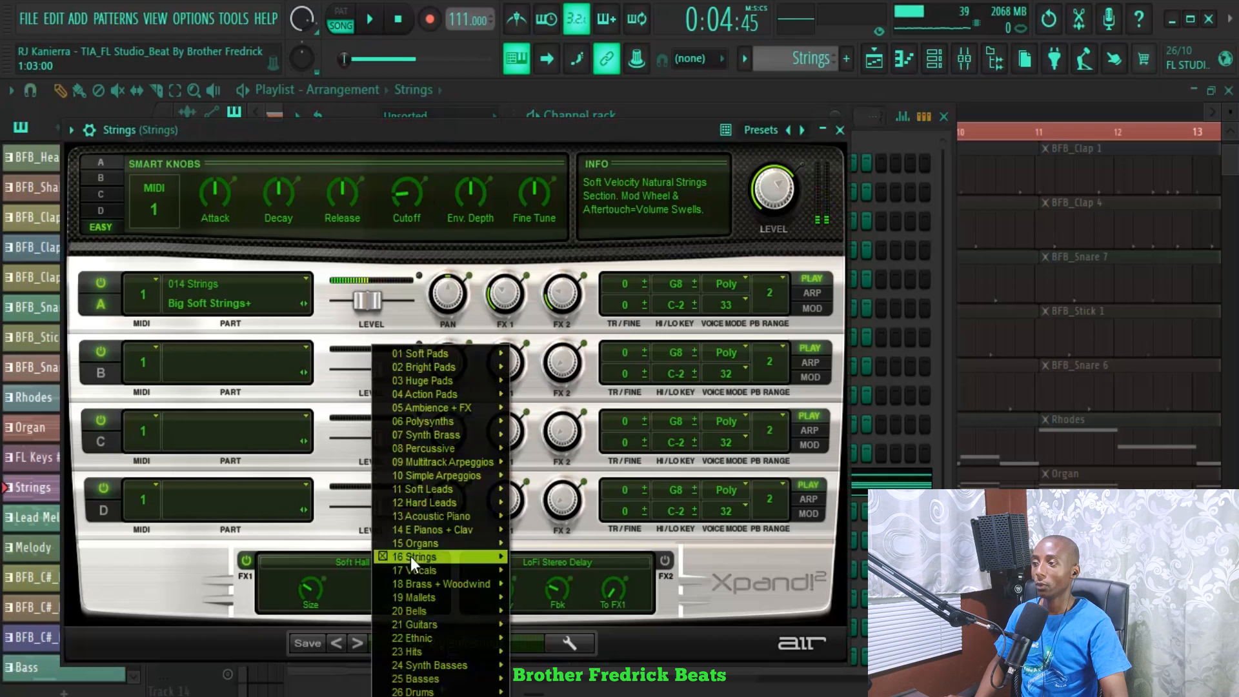
pyautogui.moveTo(413, 562)
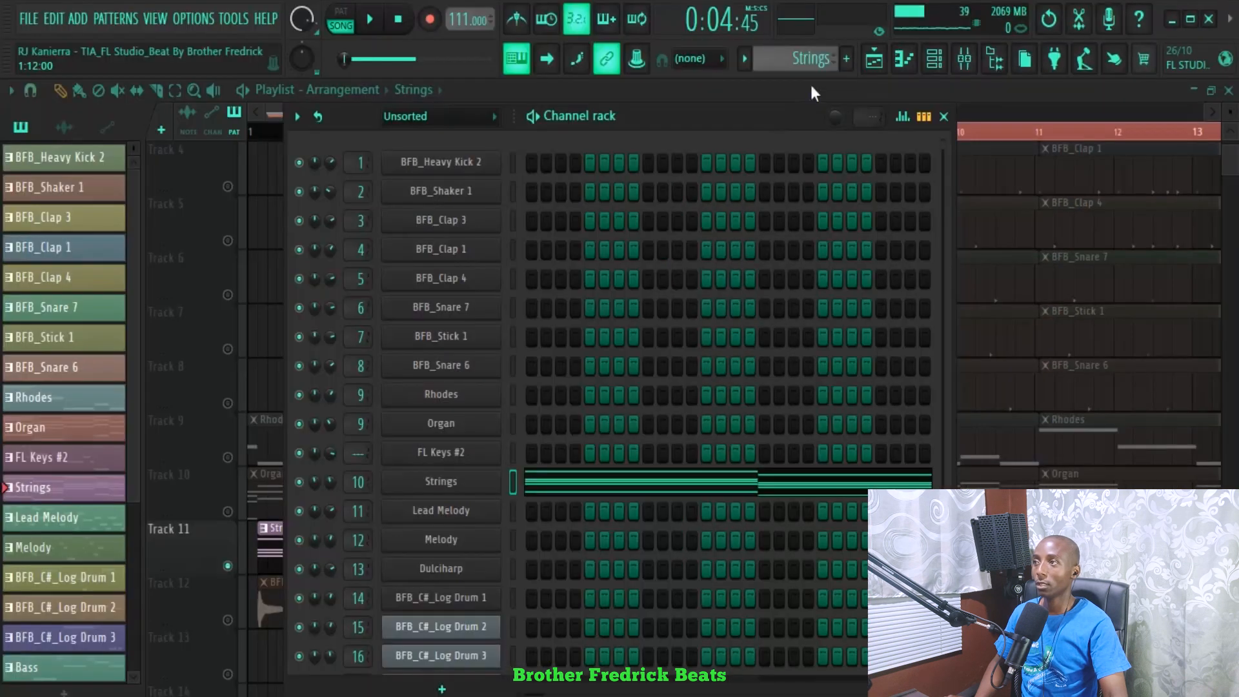
pyautogui.press('F6')
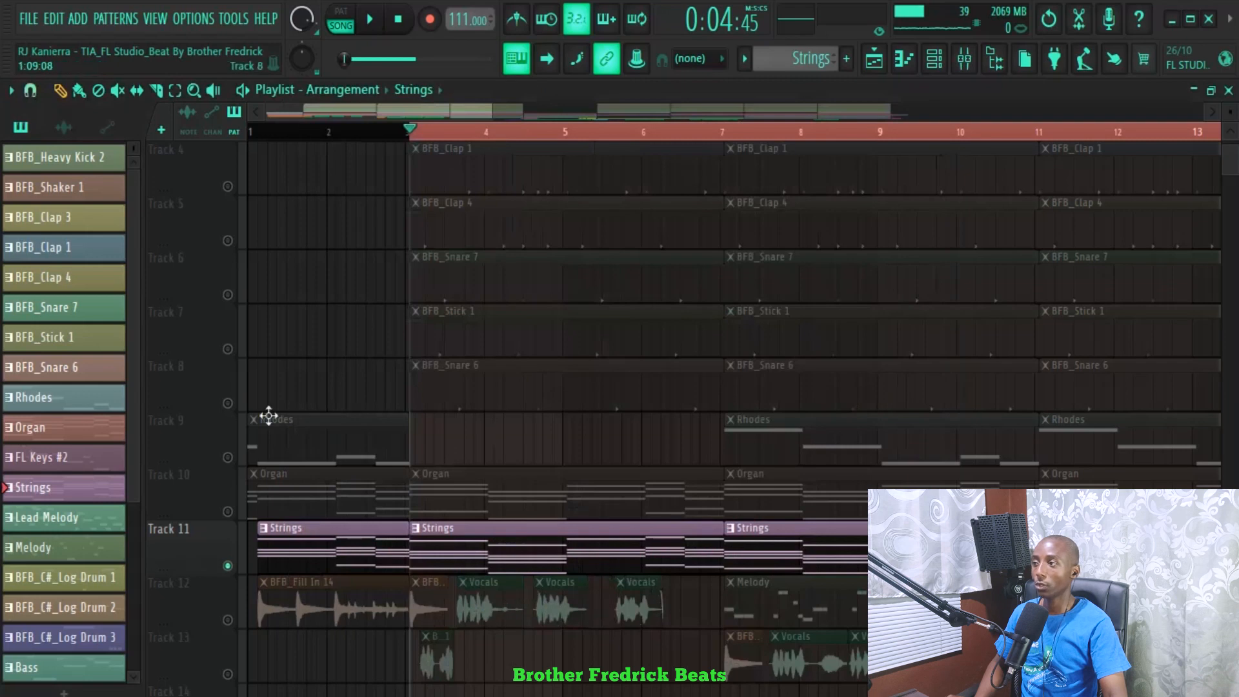
# Solo the Rhodes on Track 9 and play it from bar 7
pyautogui.rightClick(227, 457)
pyautogui.doubleClick(726, 130)
pyautogui.press('space')
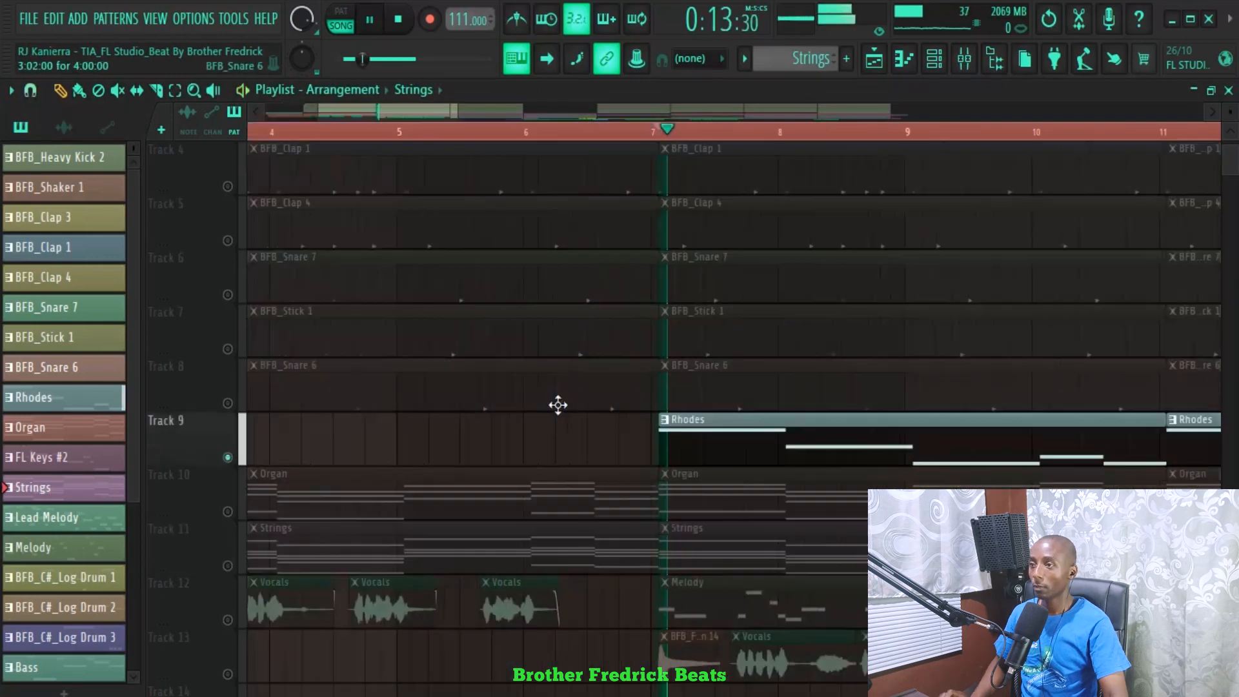
pyautogui.scroll(-5, 603, 139)
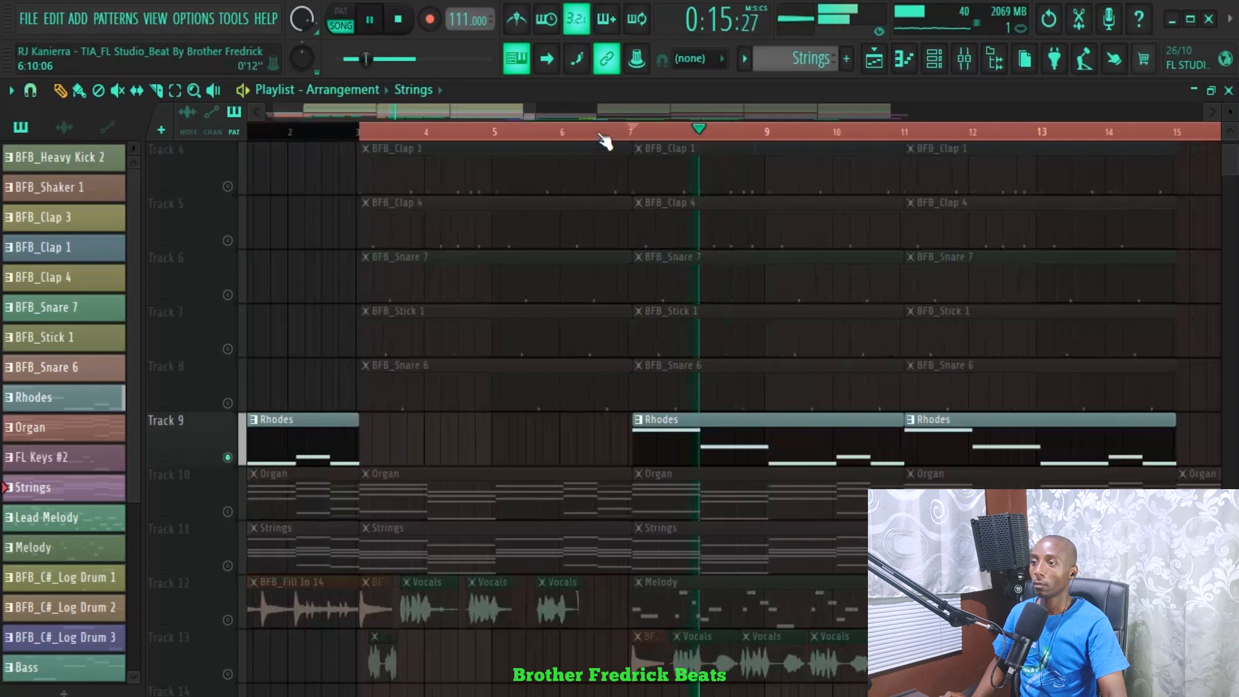
pyautogui.scroll(-1, 603, 138)
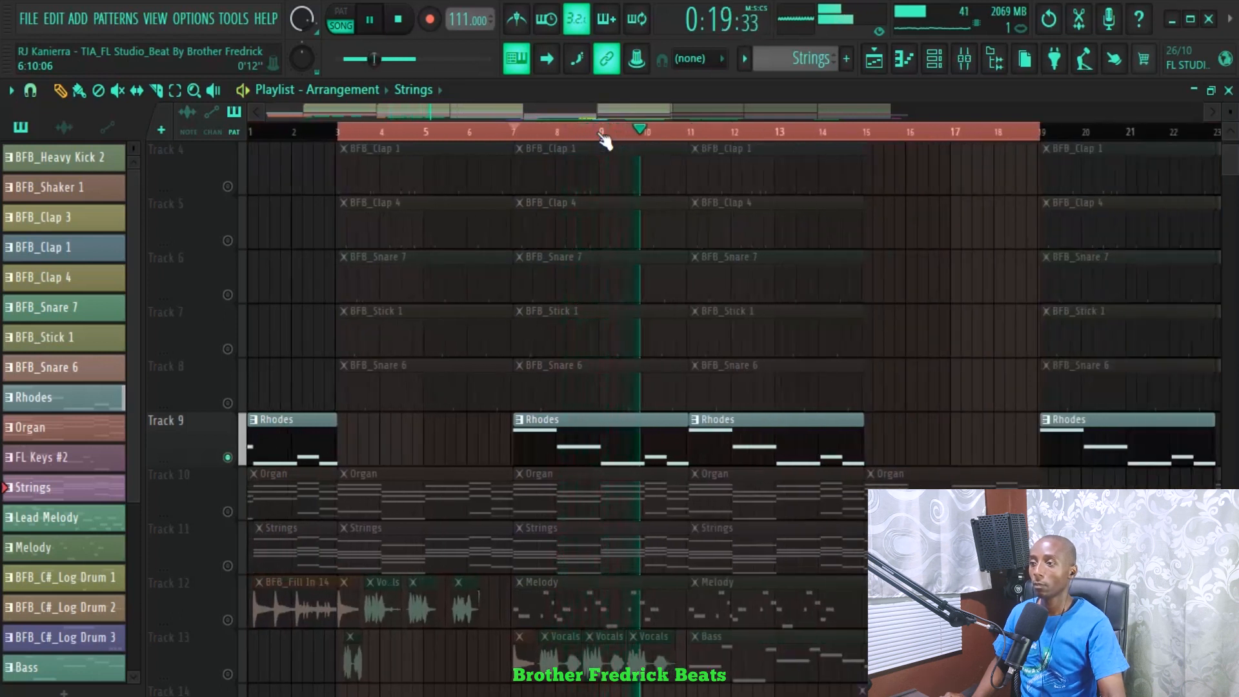
pyautogui.press('space')
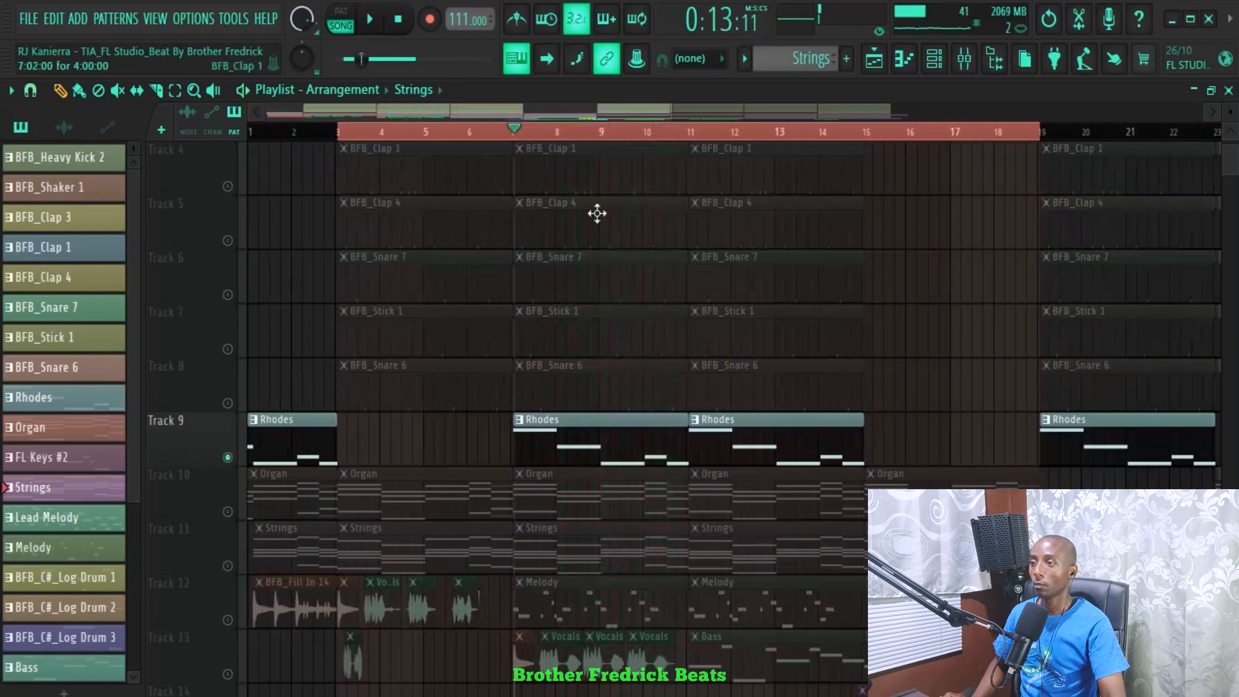
# Open the Rhodes channel's FL Keys instrument to check its preset, and return to the Playlist
pyautogui.click(934, 59)
pyautogui.click(451, 401)
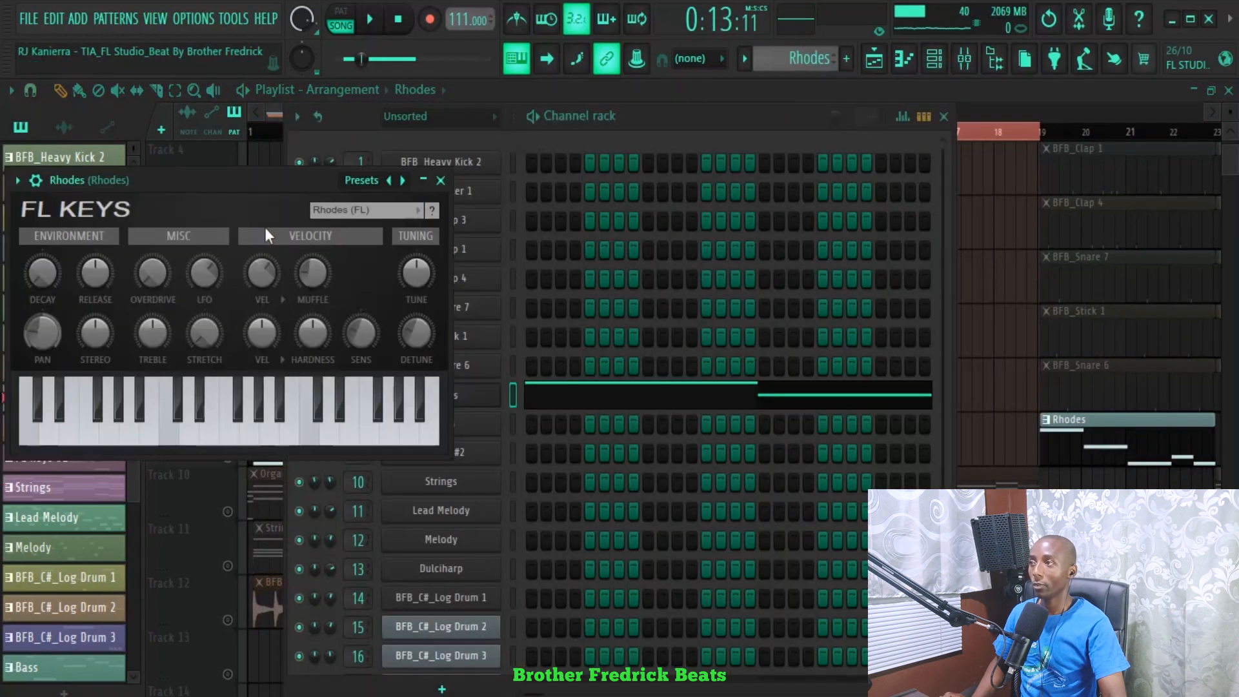
pyautogui.click(397, 216)
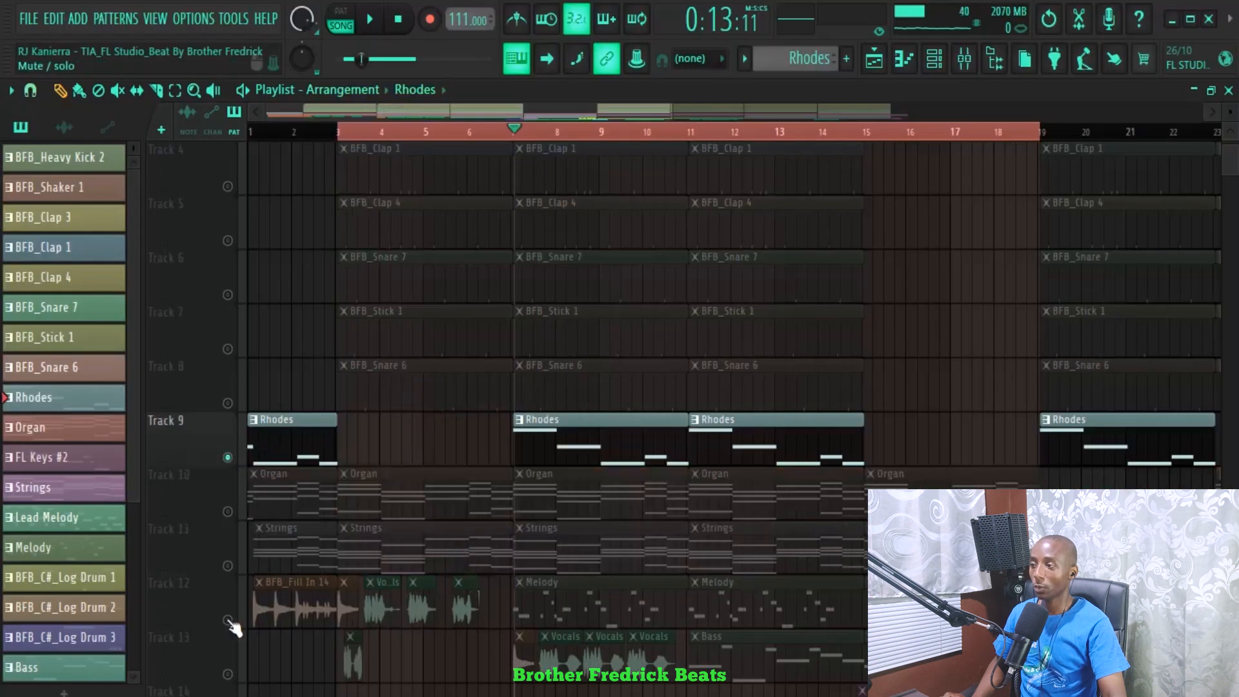
# Solo Track 12 and play its Melody pattern from bar 7
pyautogui.click(228, 621)
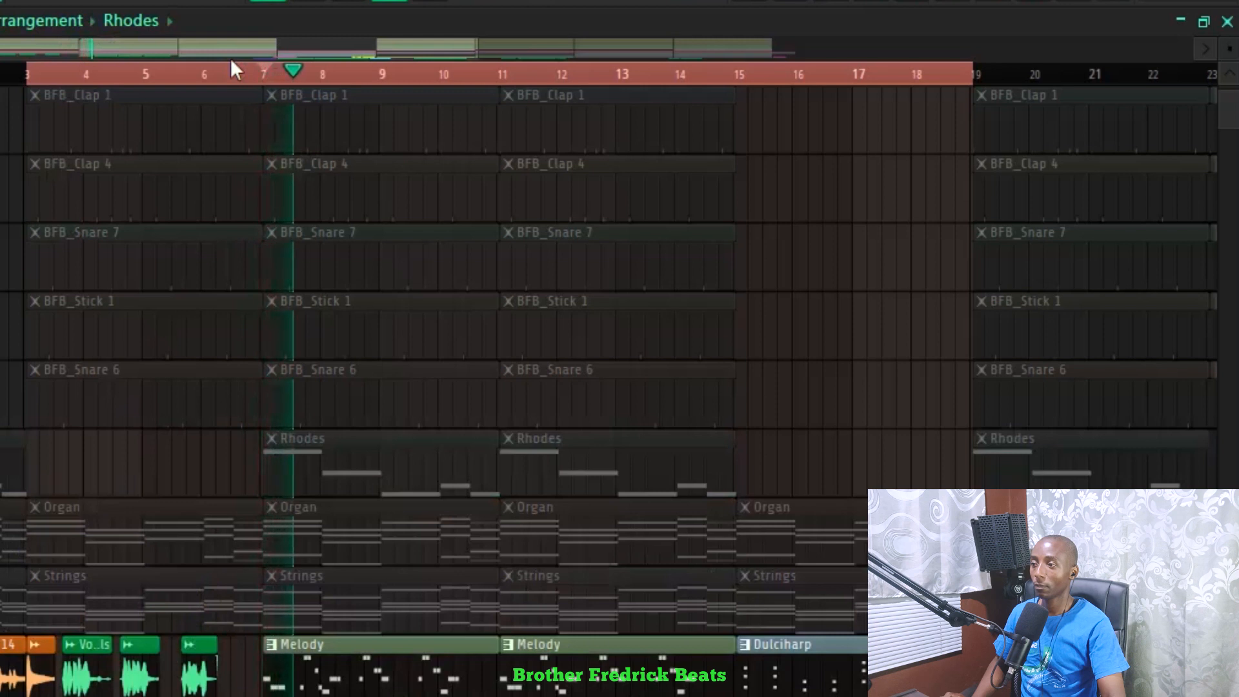
# Stop the Melody playback and open the Melody channel's Xpand!2 instrument to check its 22 Brit Wave 1 preset and category
pyautogui.scroll(-2, 349, 141)
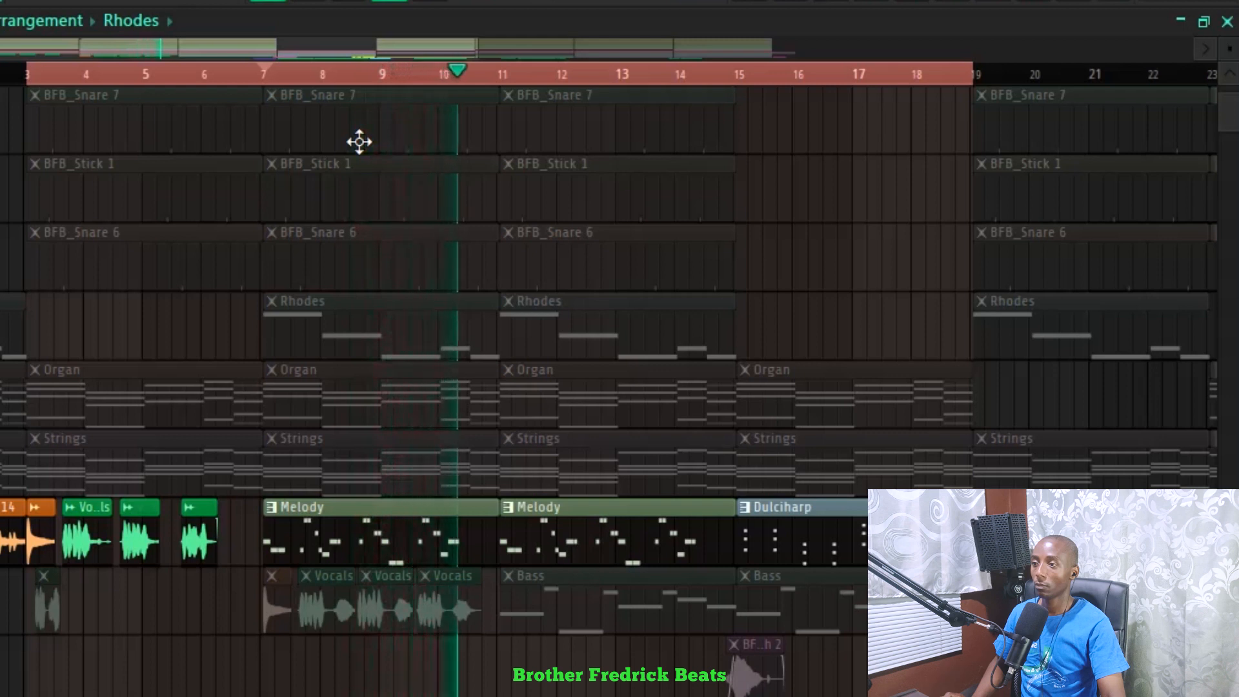
pyautogui.press('space')
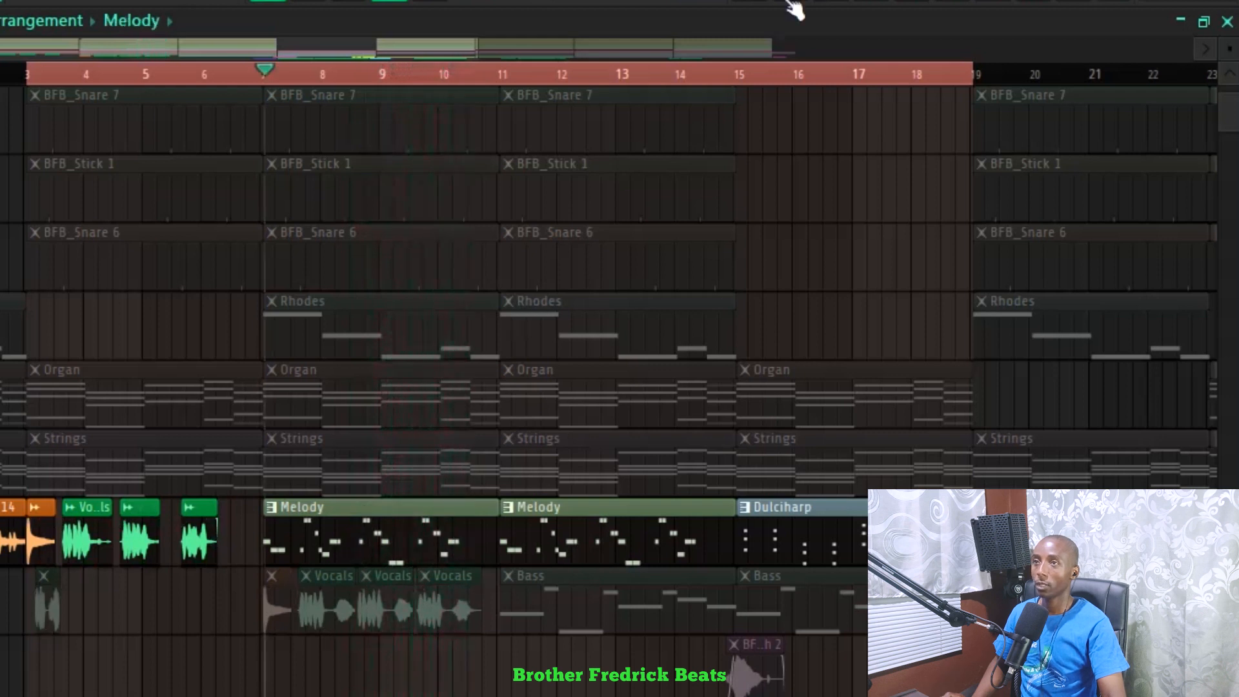
pyautogui.press('F6')
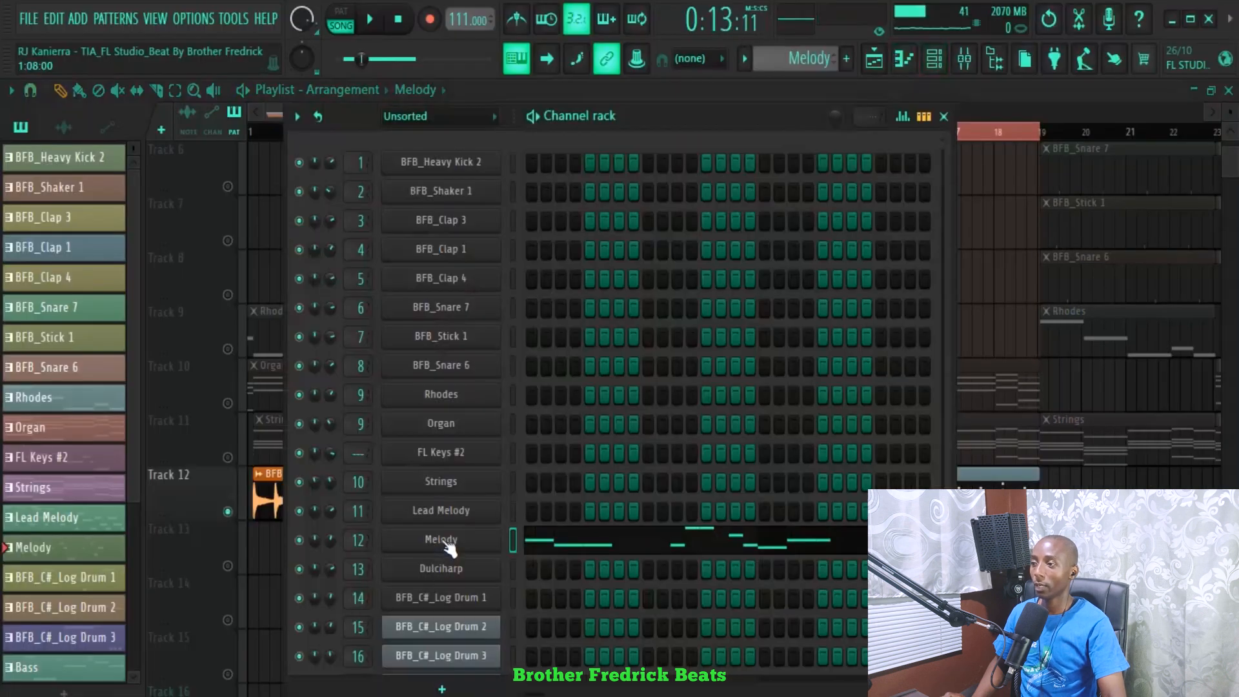
pyautogui.click(442, 541)
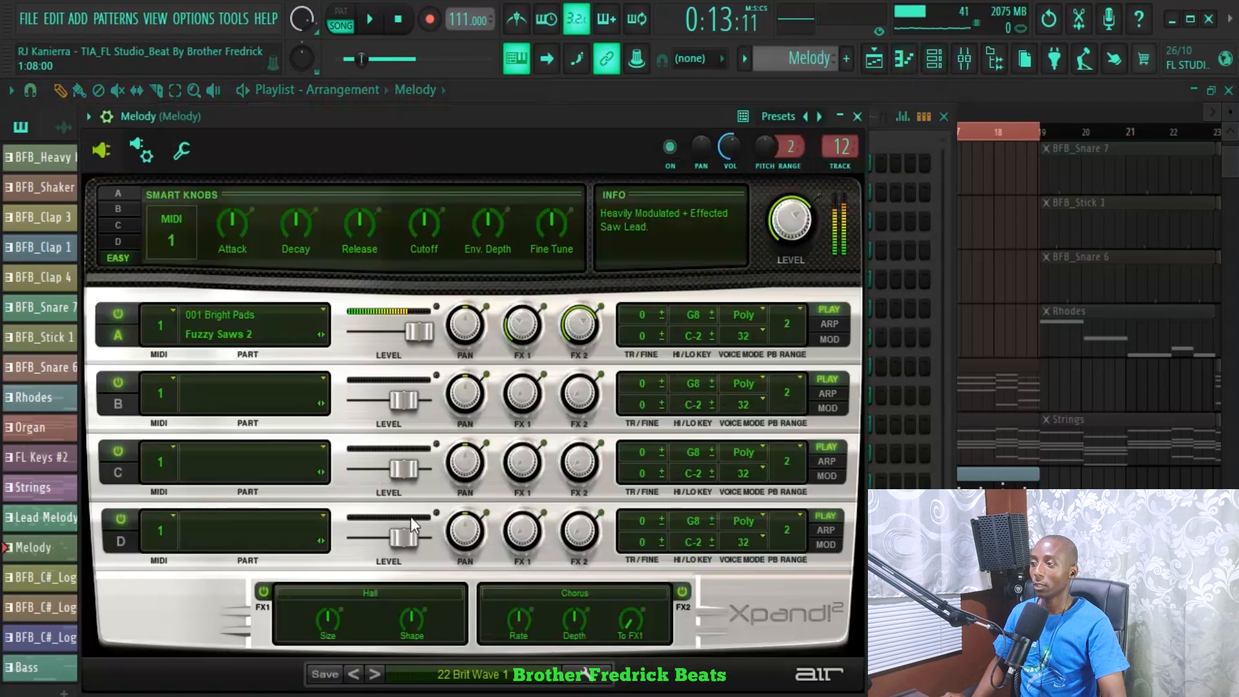
pyautogui.moveTo(490, 118); pyautogui.dragTo(491, 96)
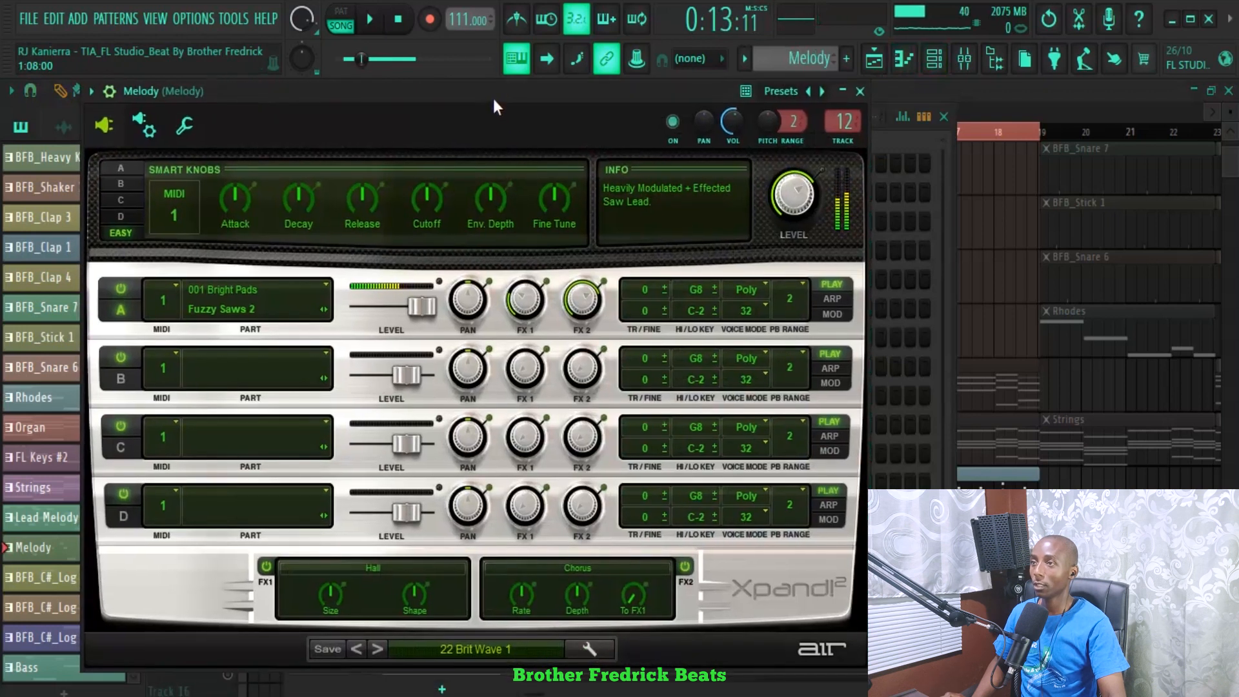
pyautogui.click(462, 649)
pyautogui.moveTo(427, 505)
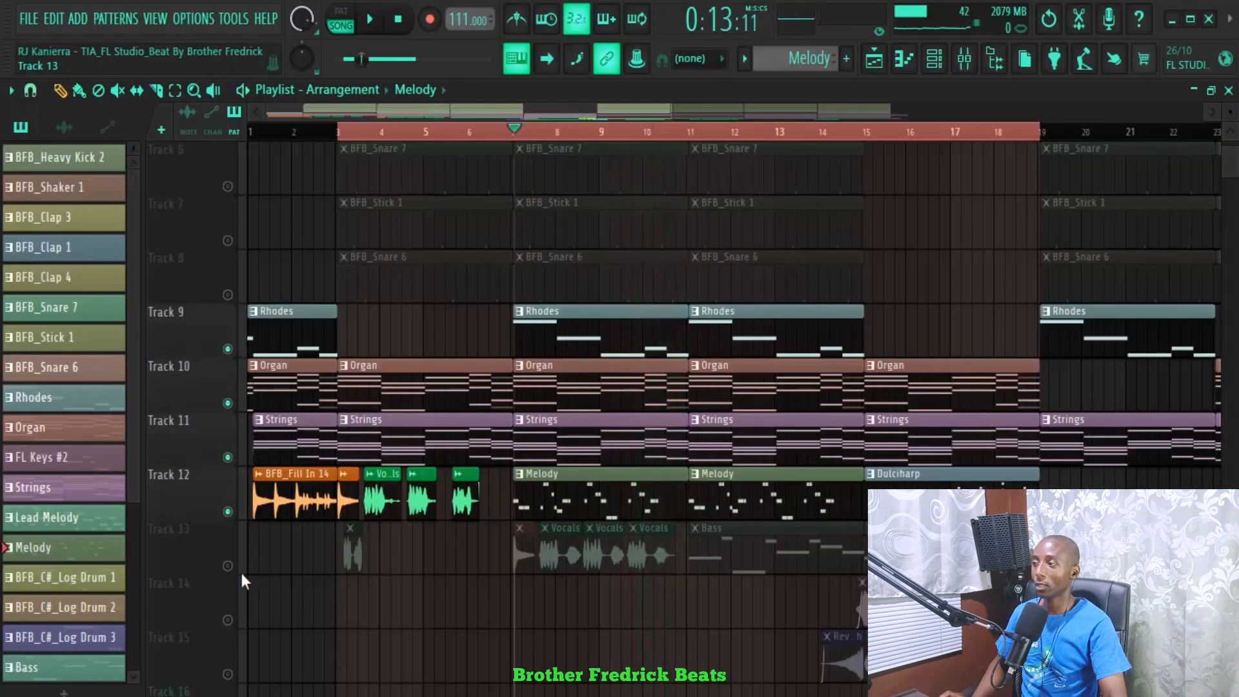
# Solo Track 13, play its Bass pattern from bar 11, and check the Bass channel in the Channel rack
pyautogui.rightClick(227, 566)
pyautogui.click(692, 134)
pyautogui.scroll(3, 715, 141)
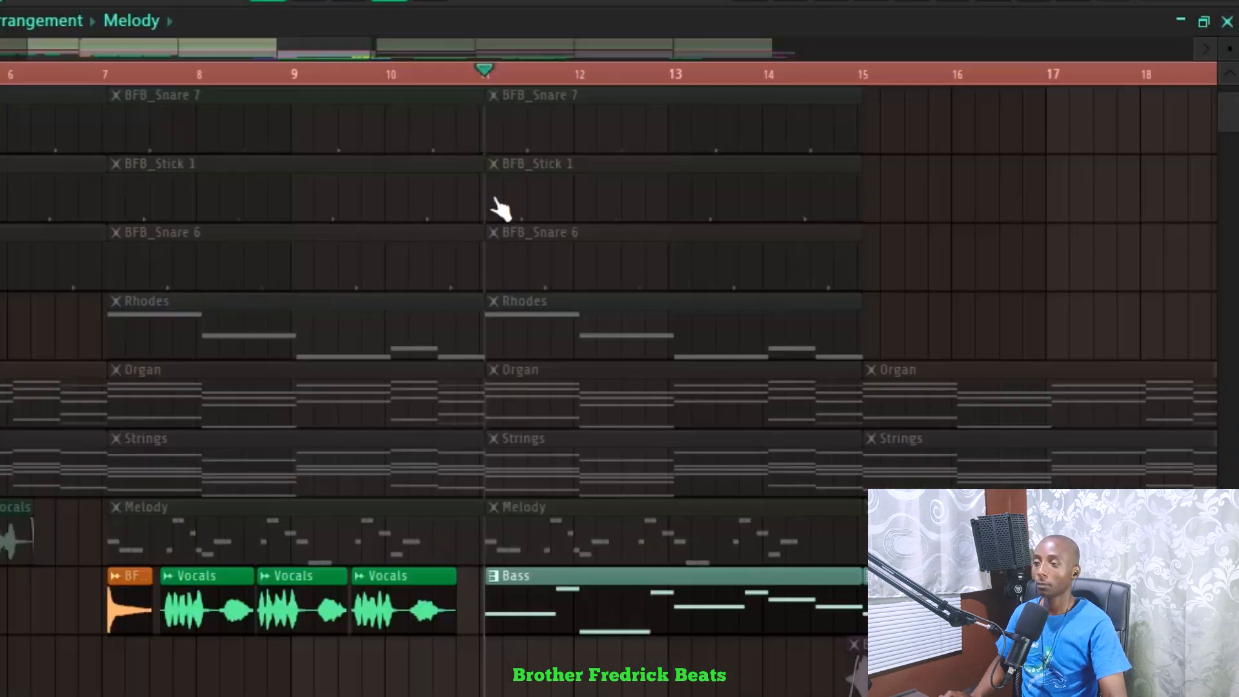
pyautogui.press('space')
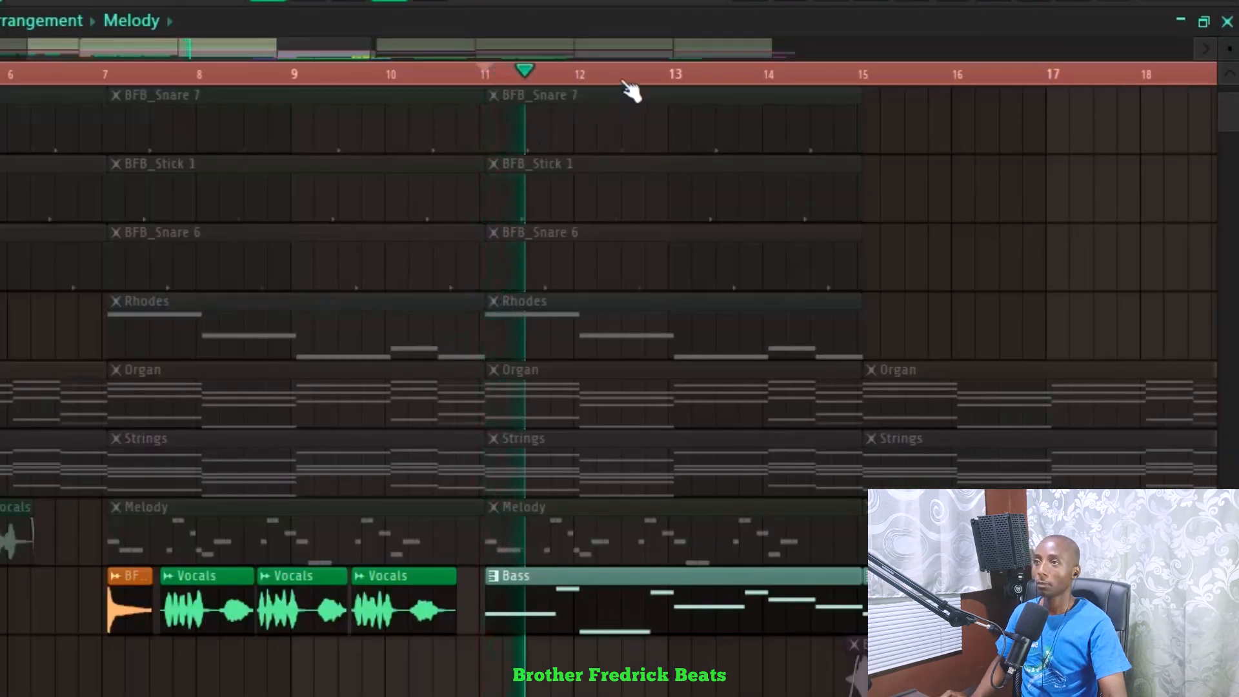
pyautogui.scroll(-3, 782, 134)
pyautogui.scroll(-2, 630, 87)
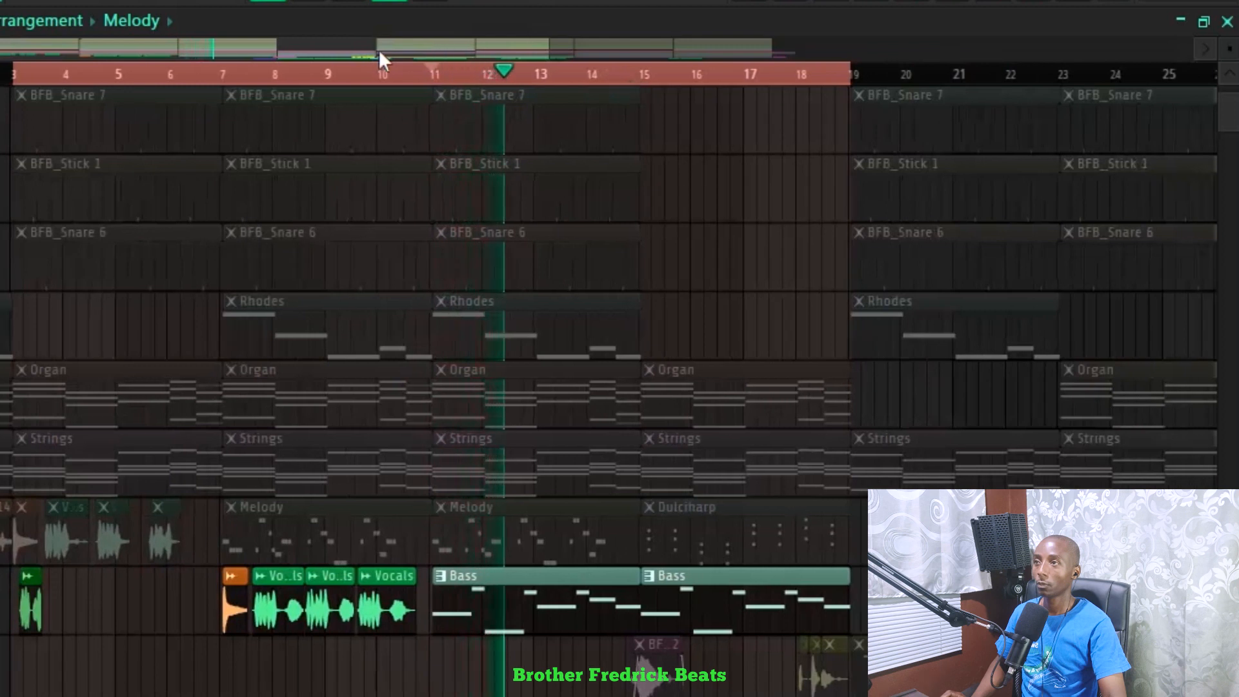
pyautogui.moveTo(344, 52); pyautogui.dragTo(404, 46)
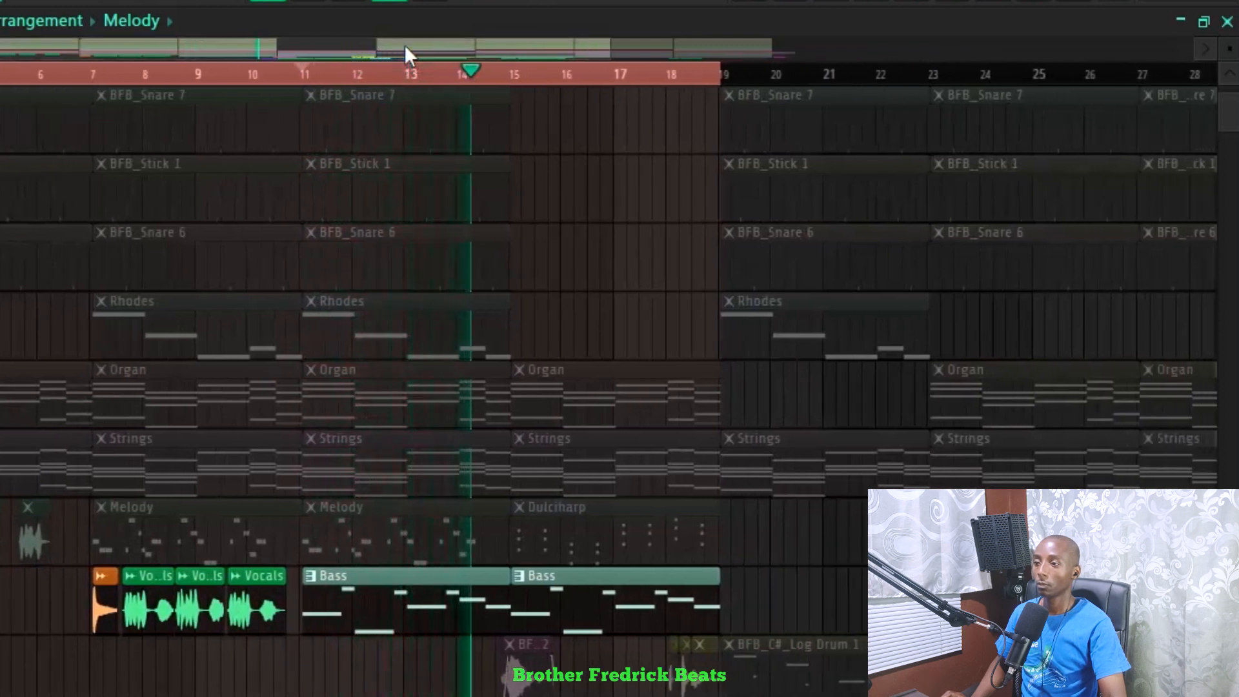
pyautogui.press('space')
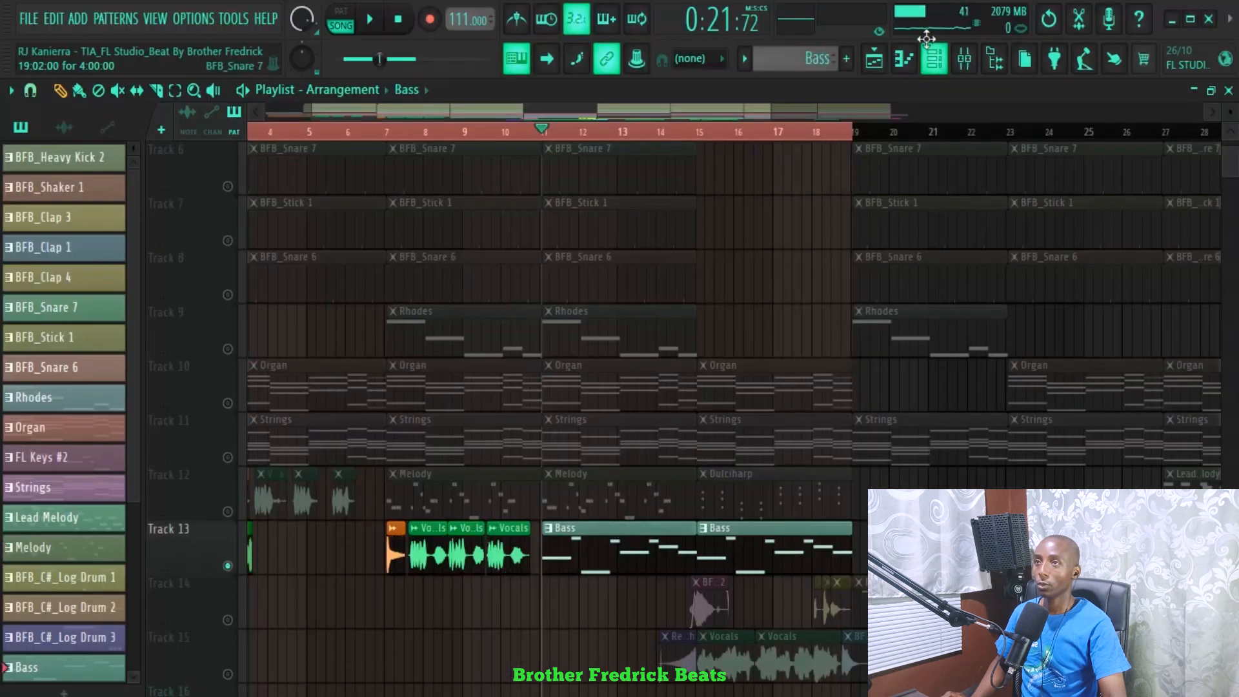
pyautogui.click(936, 58)
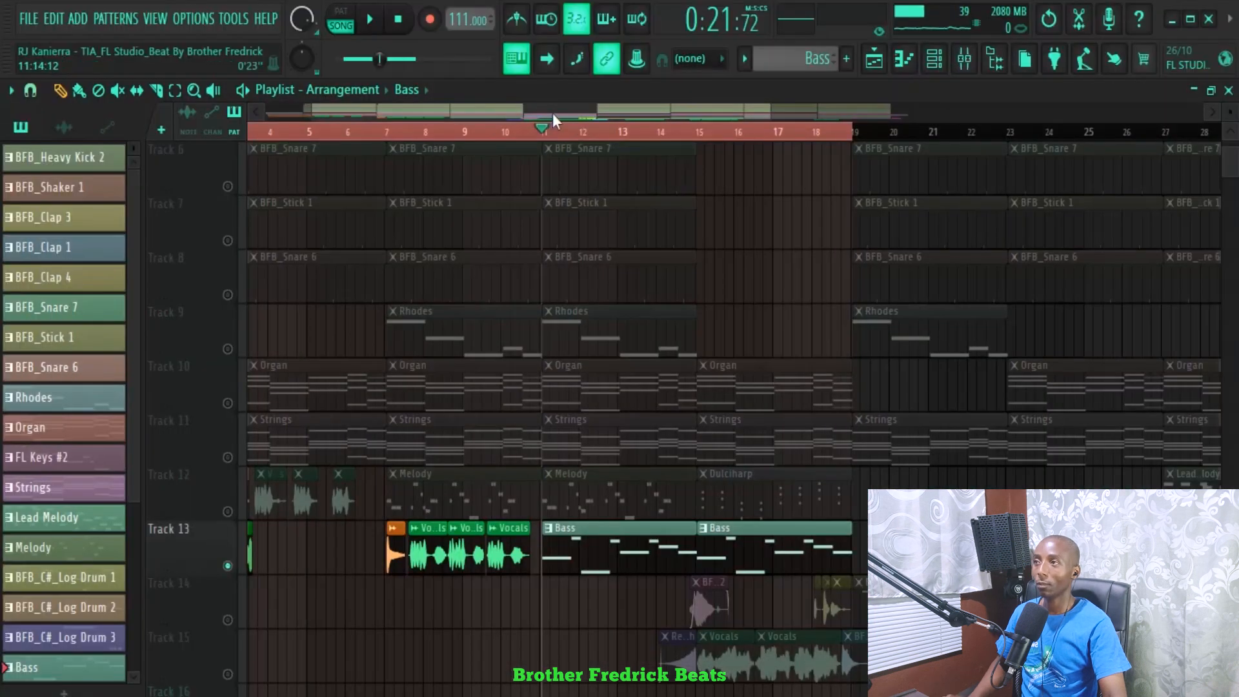
# Play the BFB_C#_Log Drum 1 pattern on Track 14 in solo from bar 19
pyautogui.moveTo(552, 114); pyautogui.dragTo(663, 106)
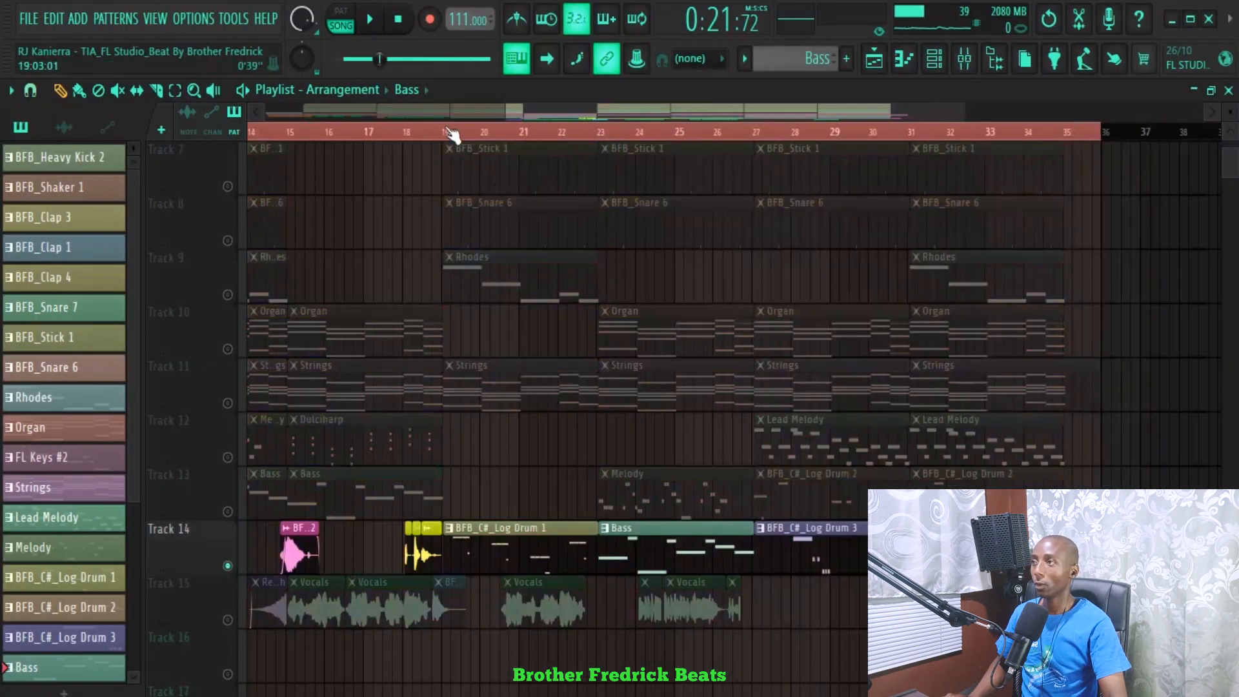
pyautogui.scroll(4, 445, 135)
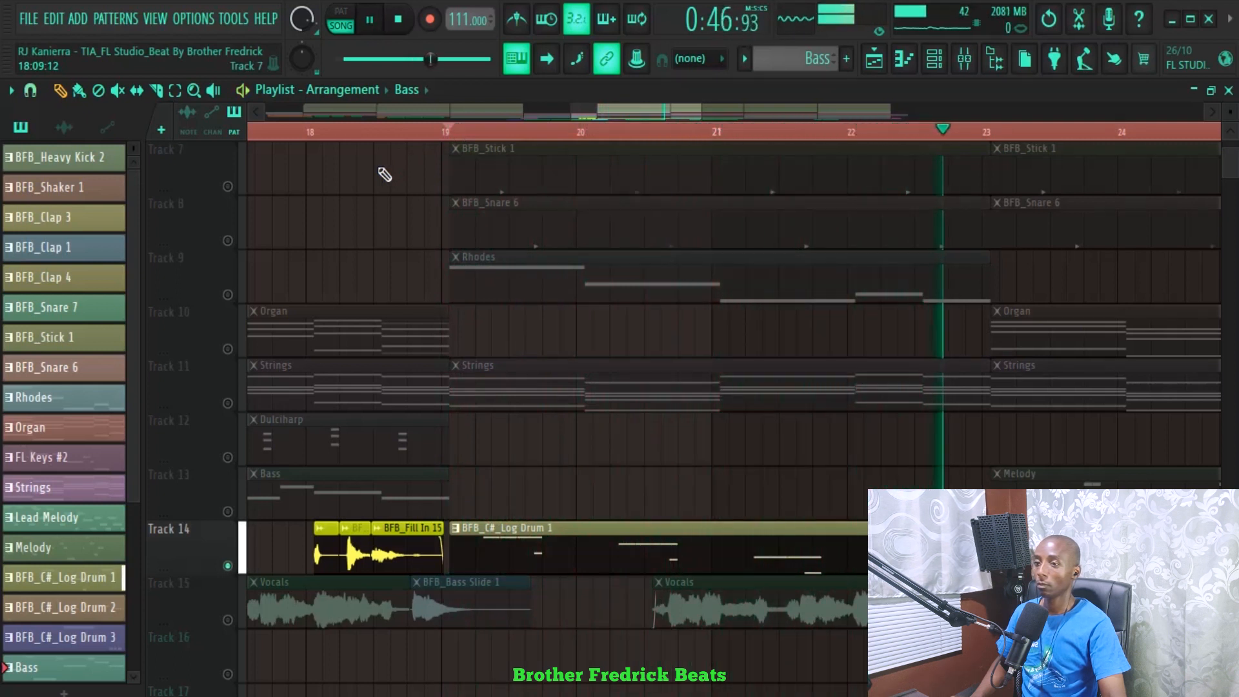
pyautogui.press('space')
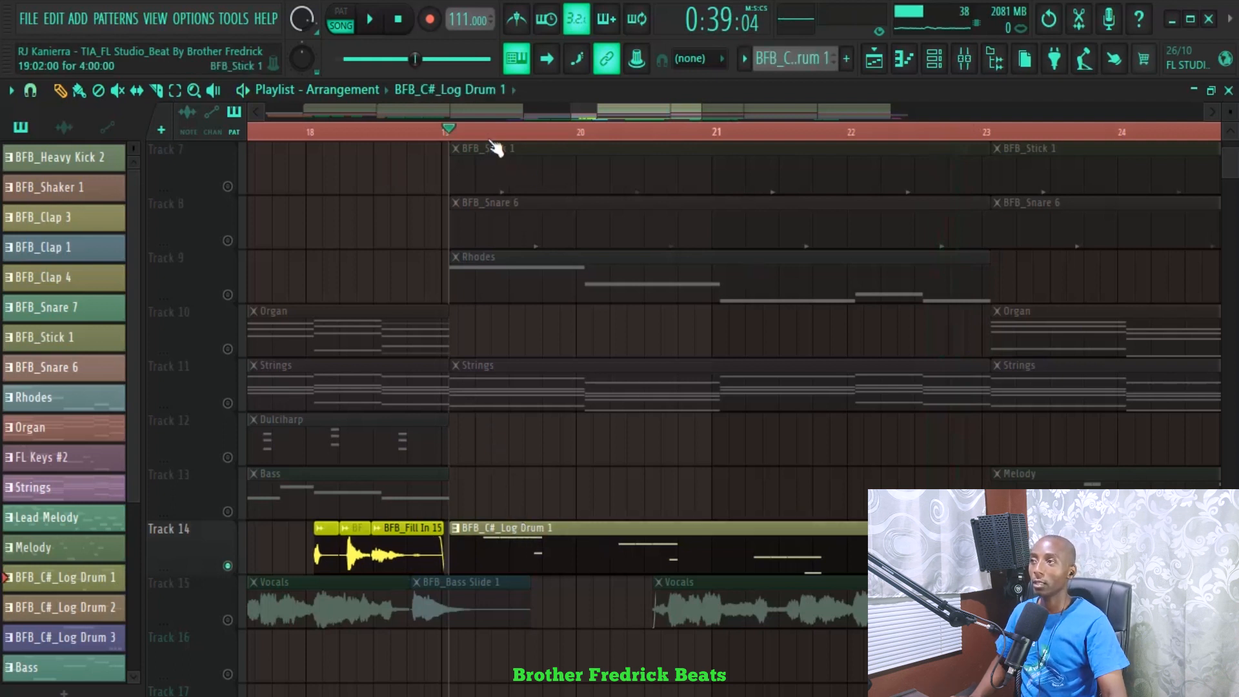
# Unmute Track 13 alongside Track 14 and play the BFB_C#_Log Drum 2 and 3 patterns together from bar 27
pyautogui.moveTo(581, 110); pyautogui.dragTo(709, 121)
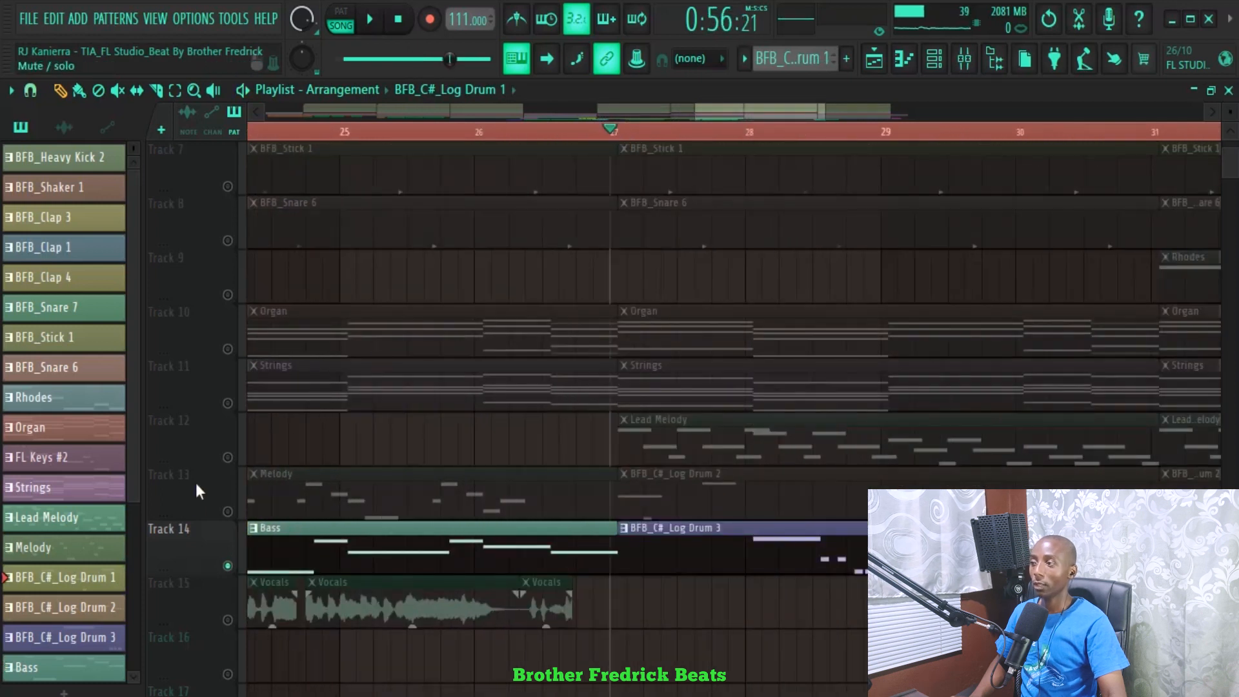
pyautogui.click(228, 512)
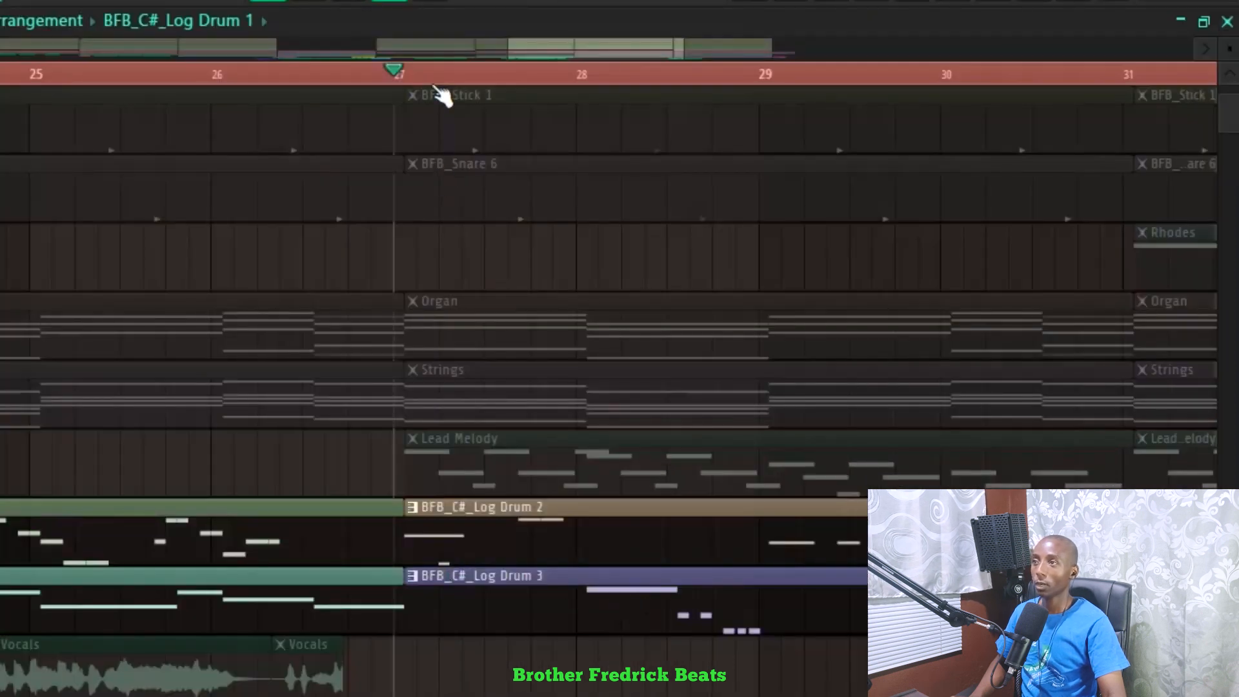
pyautogui.scroll(3, 417, 74)
pyautogui.press('space')
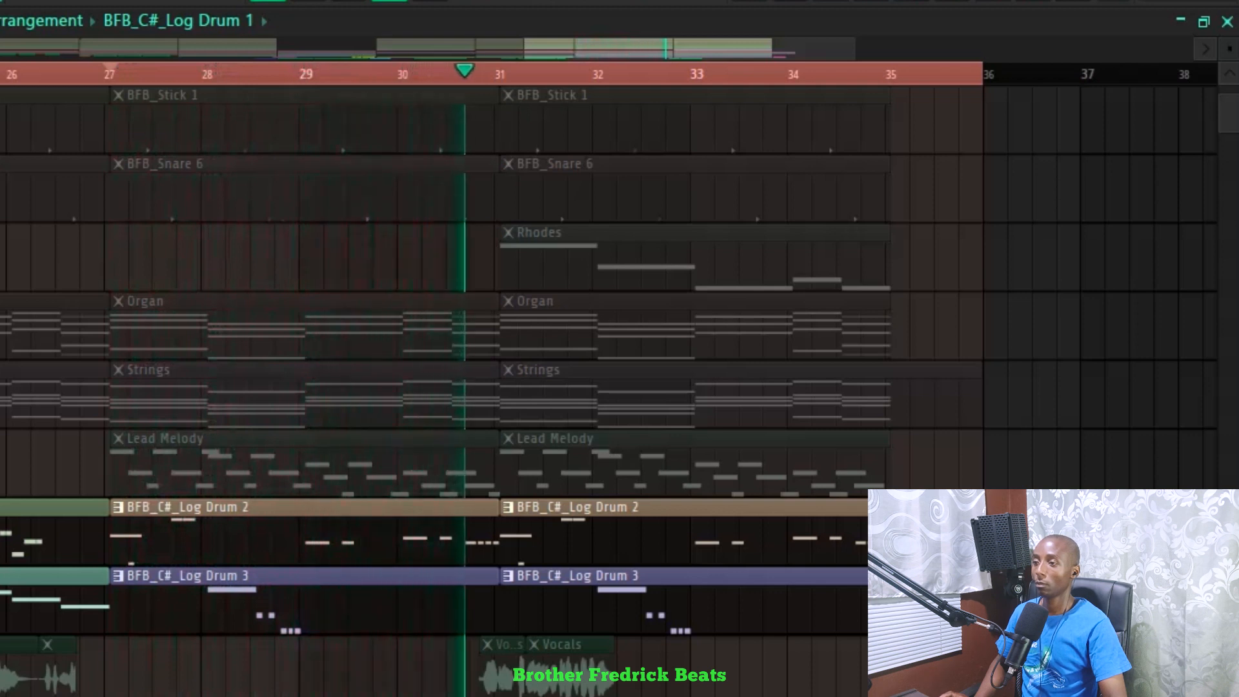
pyautogui.press('space')
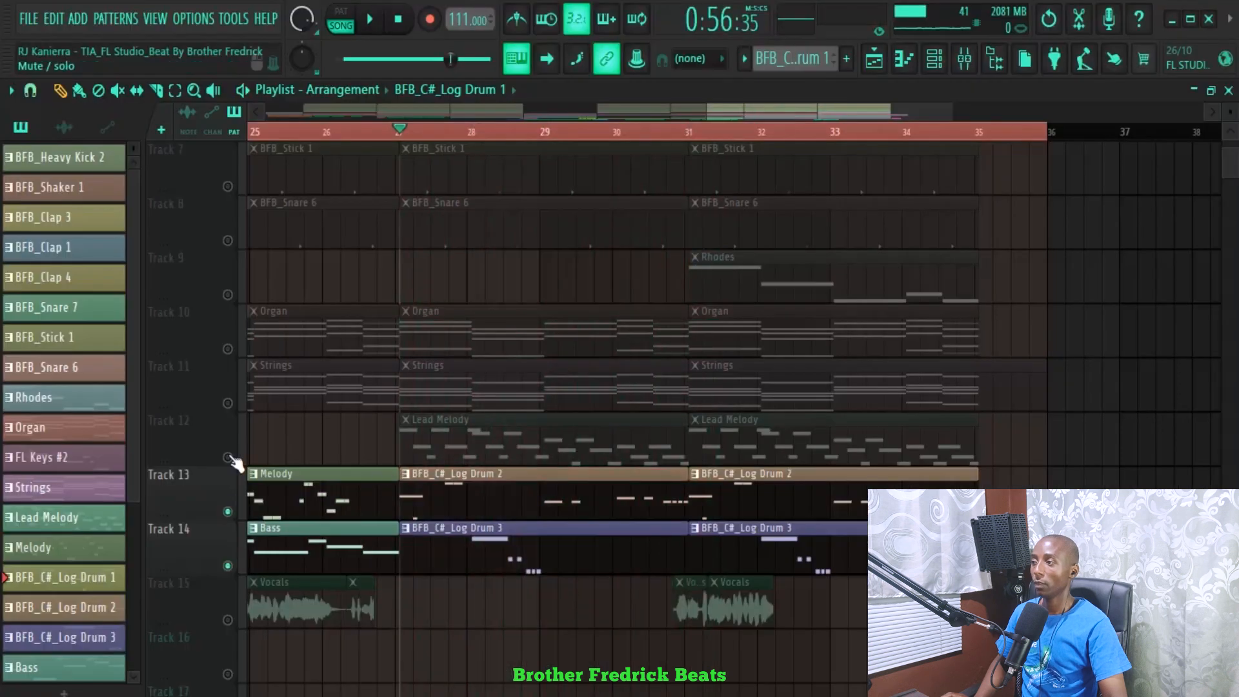
# Play the Lead Melody on Track 12 in solo from bar 27 and check the preset in its Xpand!2 instrument
pyautogui.rightClick(228, 457)
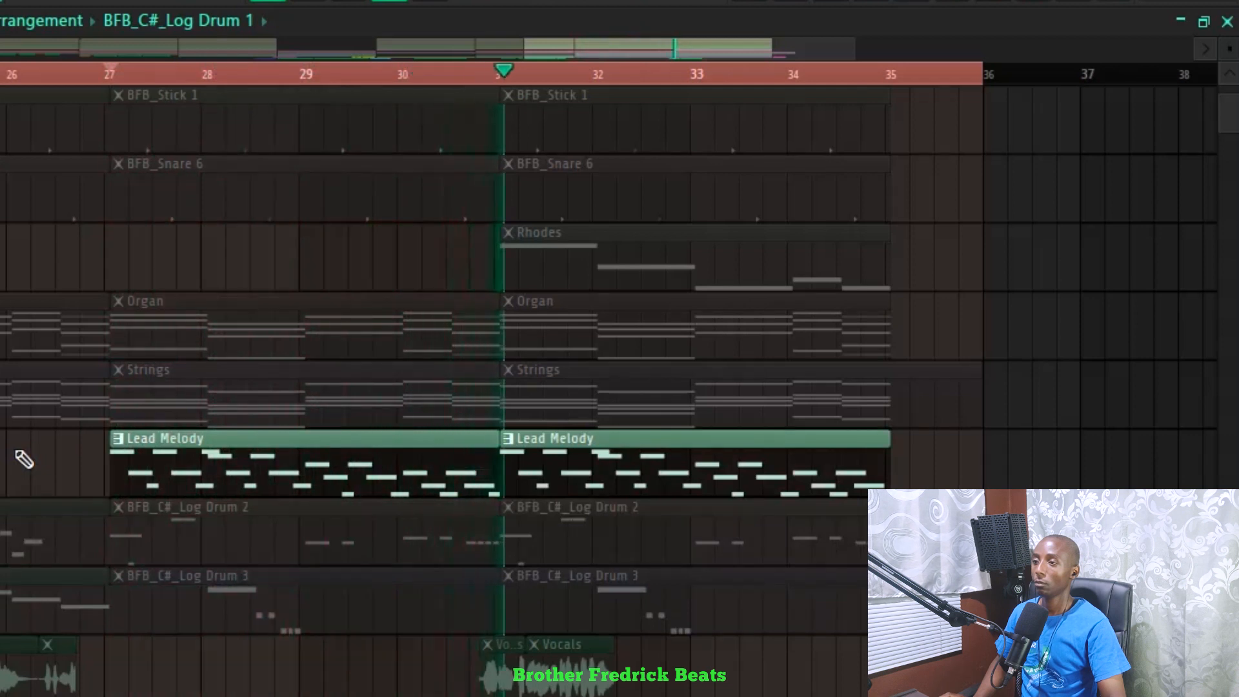
pyautogui.click(212, 466)
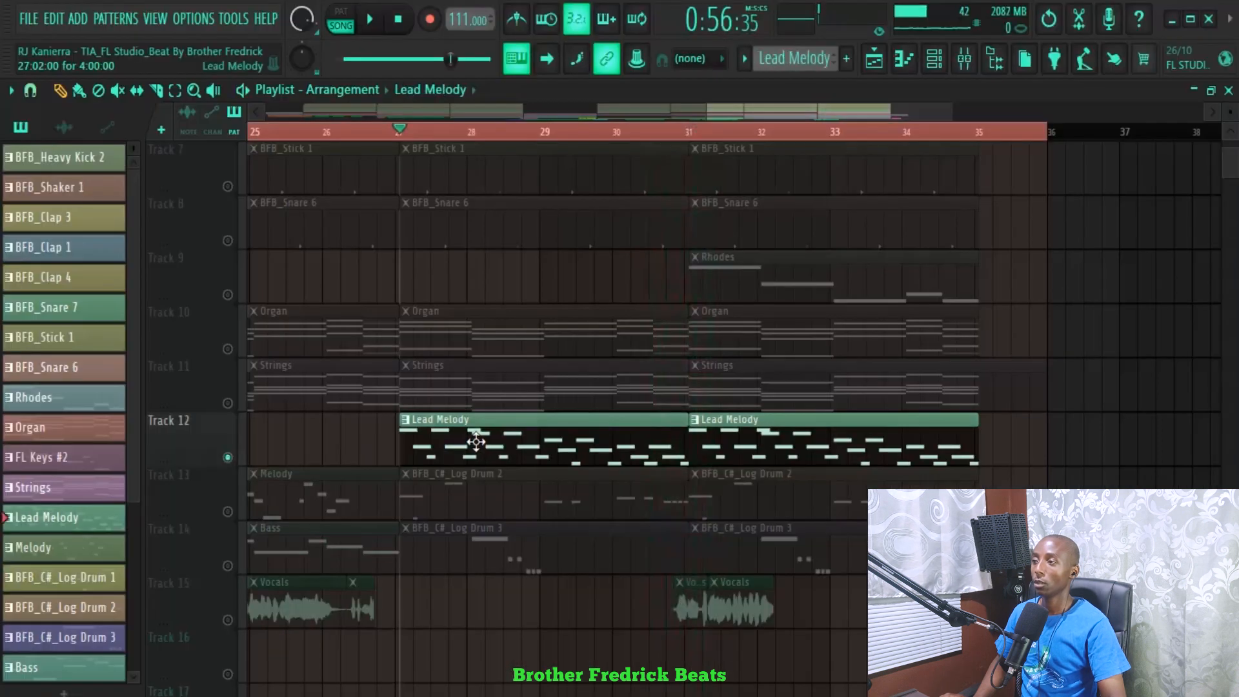
pyautogui.click(937, 59)
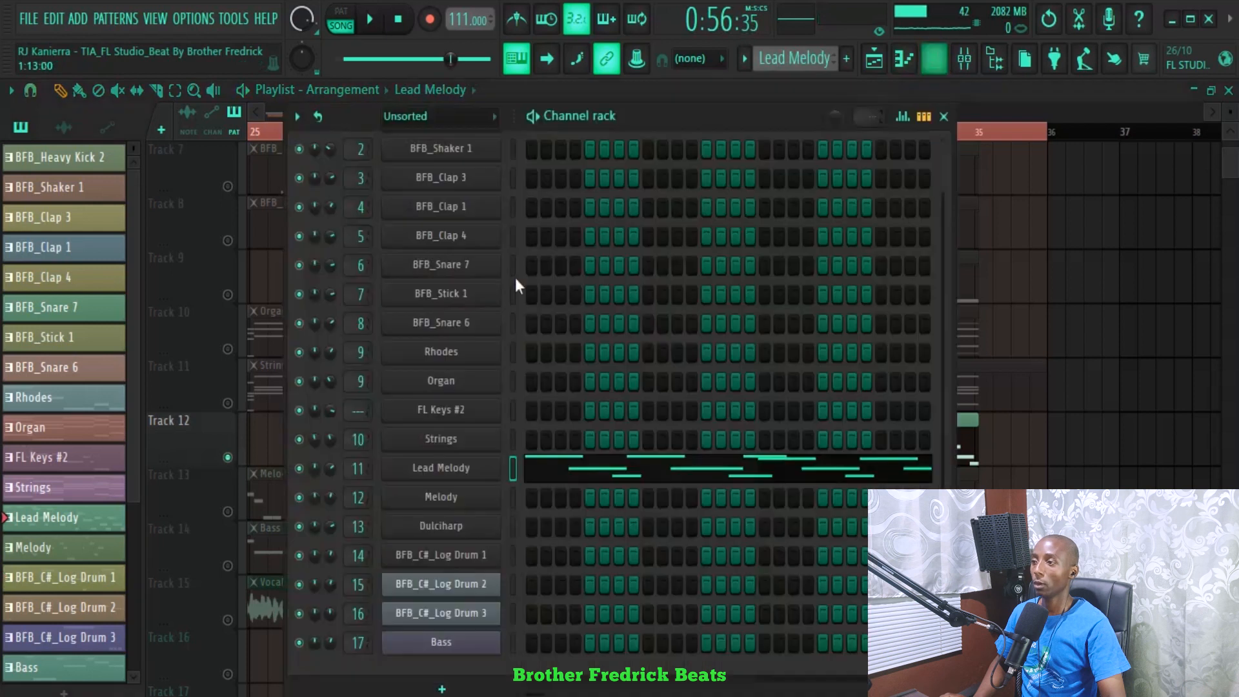
pyautogui.click(462, 478)
pyautogui.click(113, 152)
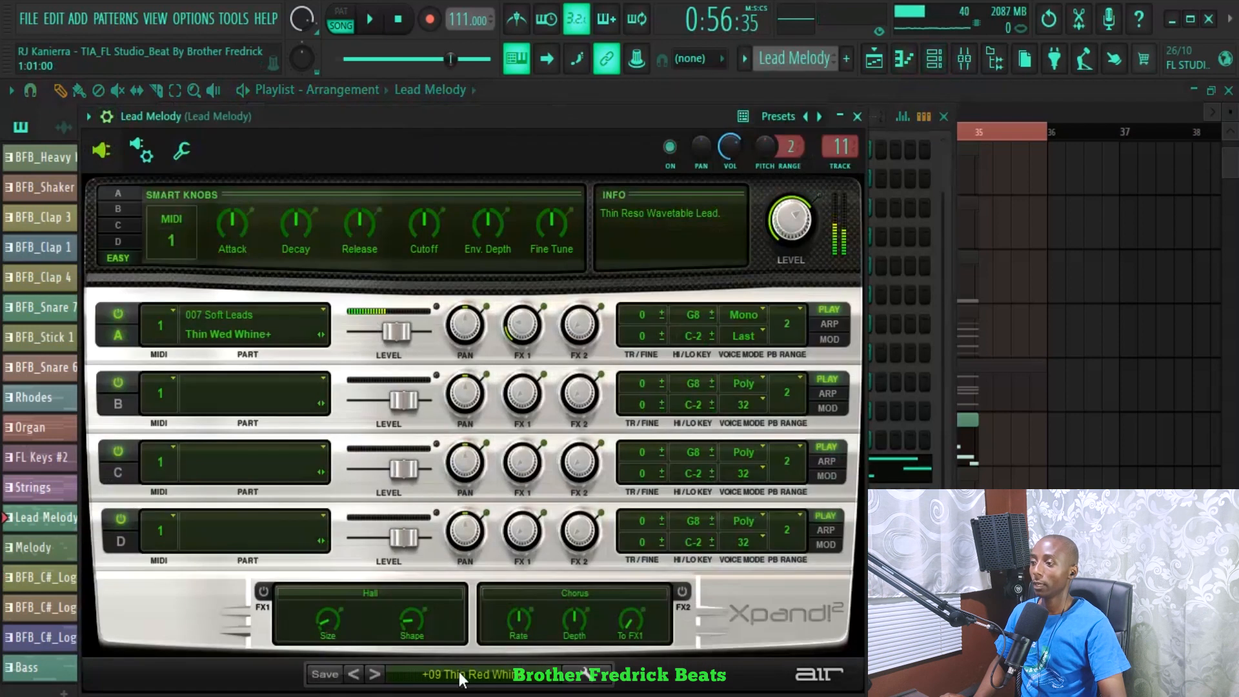
pyautogui.click(459, 671)
pyautogui.moveTo(428, 489)
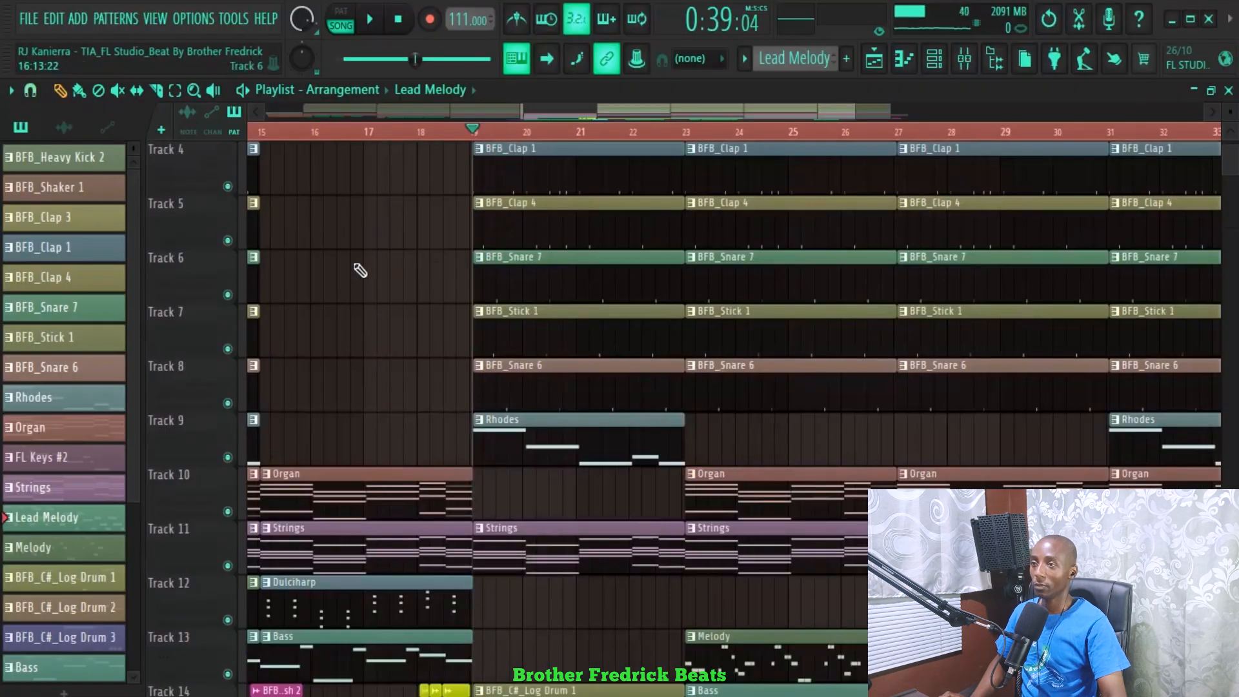
# Play the beat from bar 19 with the drum and instrument tracks all active
pyautogui.press('space')
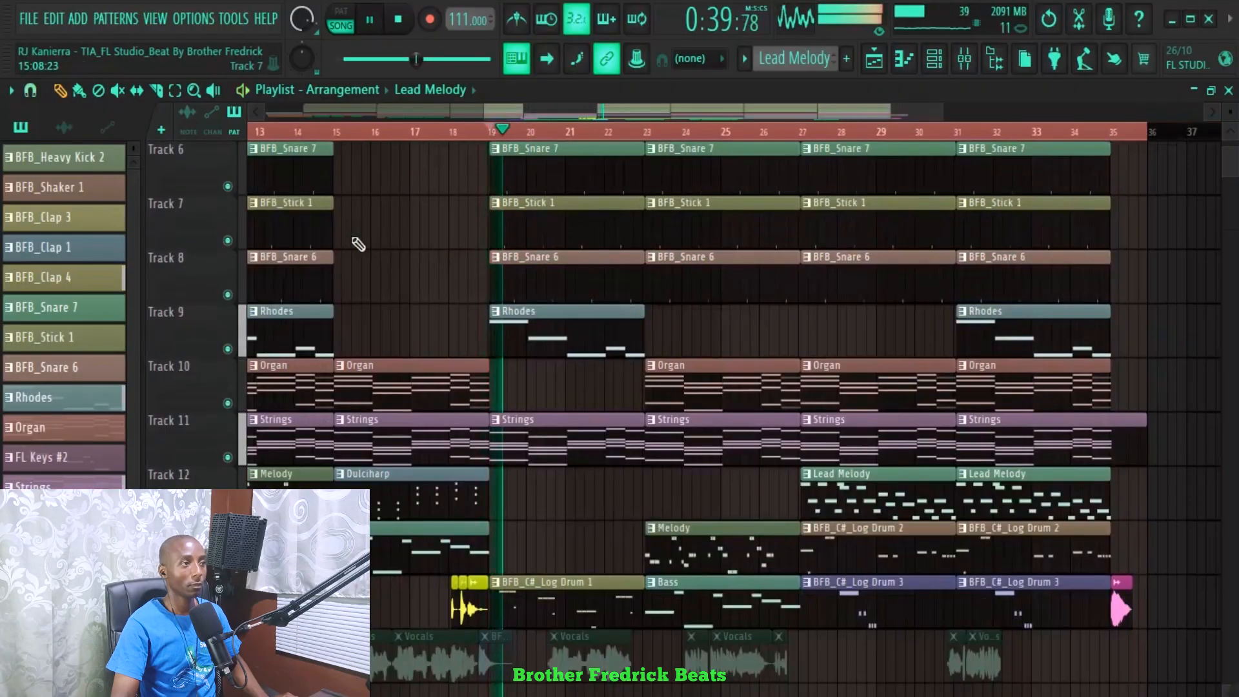